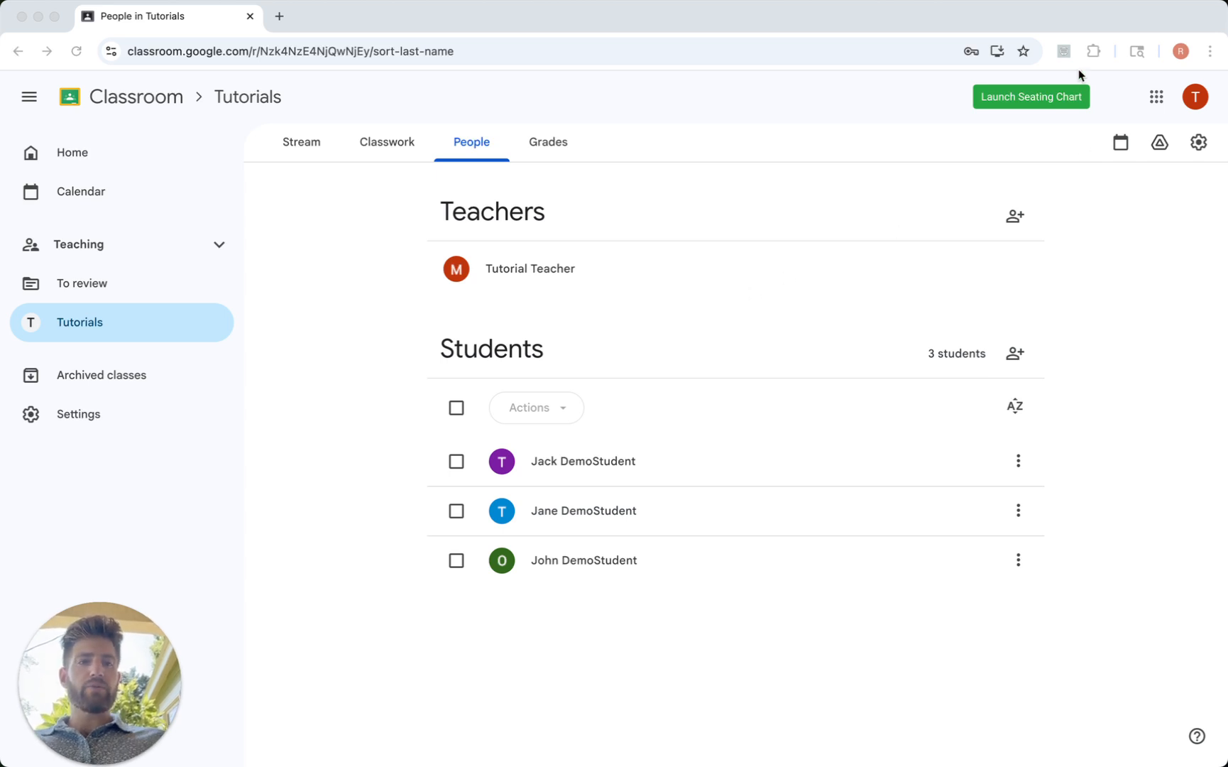
- Launch the seating chart generator for the Tutorials class and unlock its encrypted data with the encryption password
click(1062, 51)
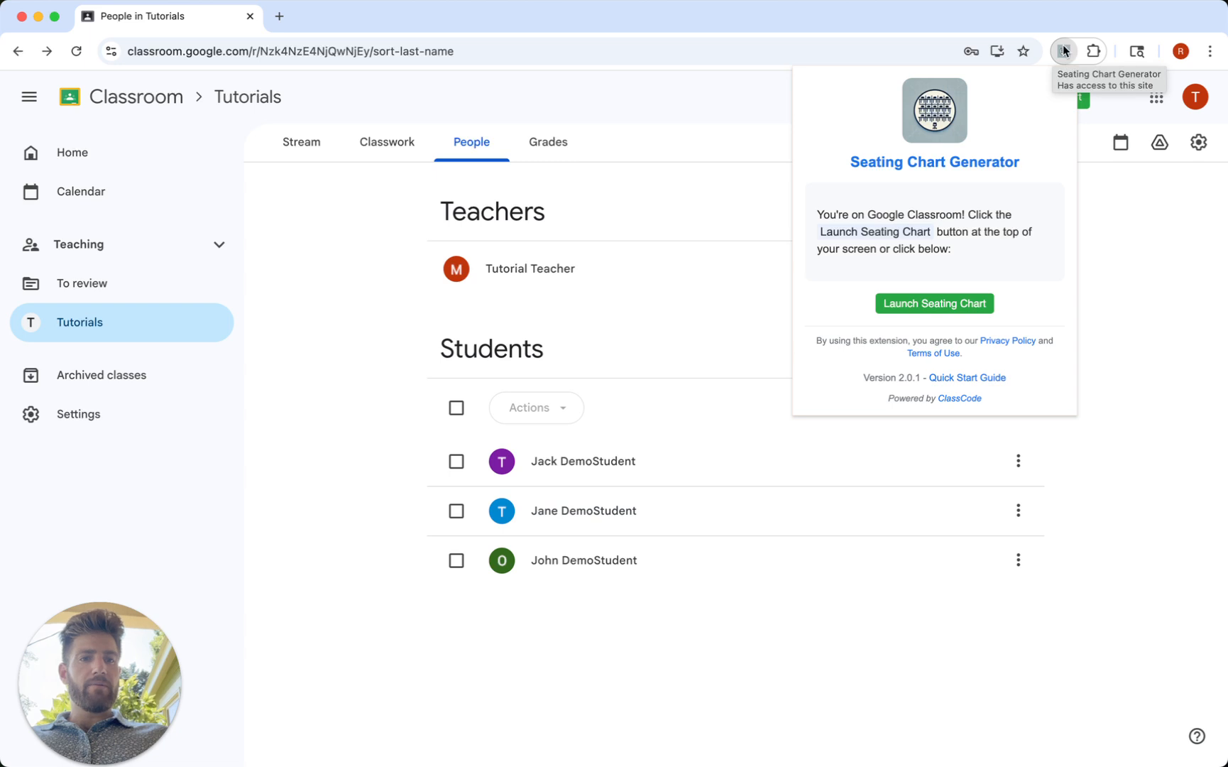
click(1105, 190)
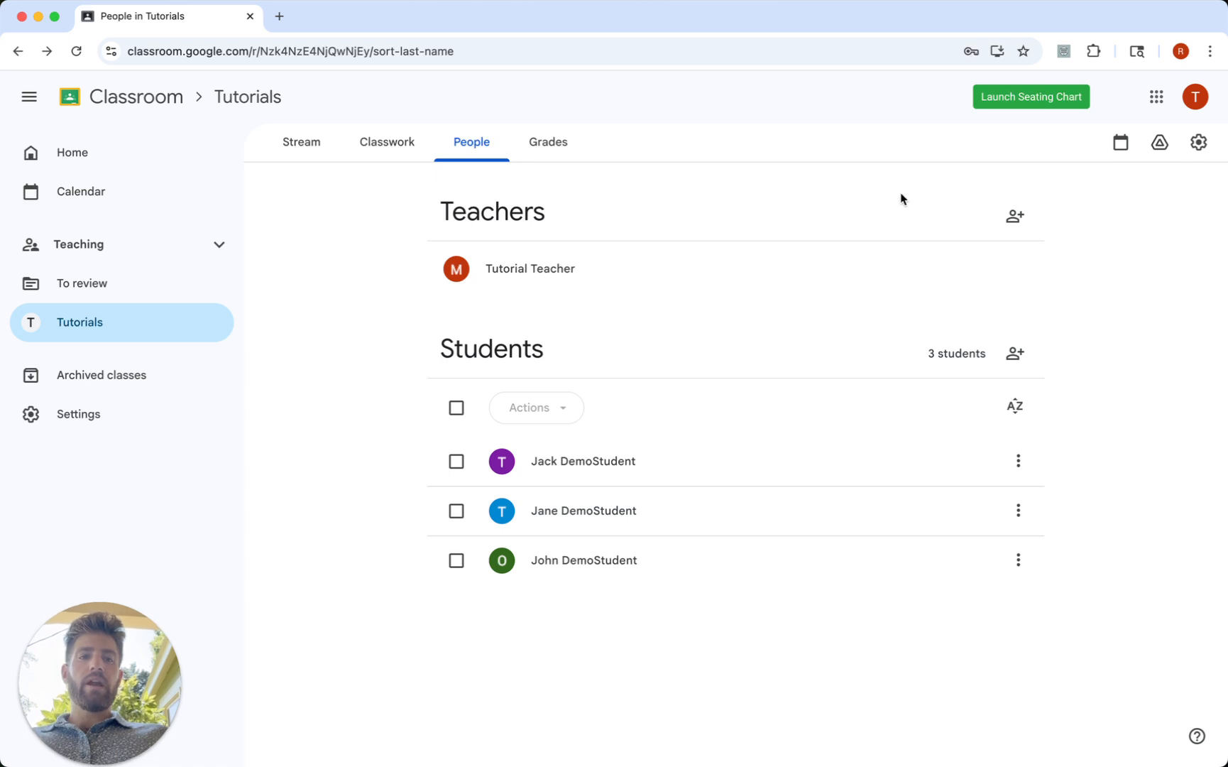
click(1022, 104)
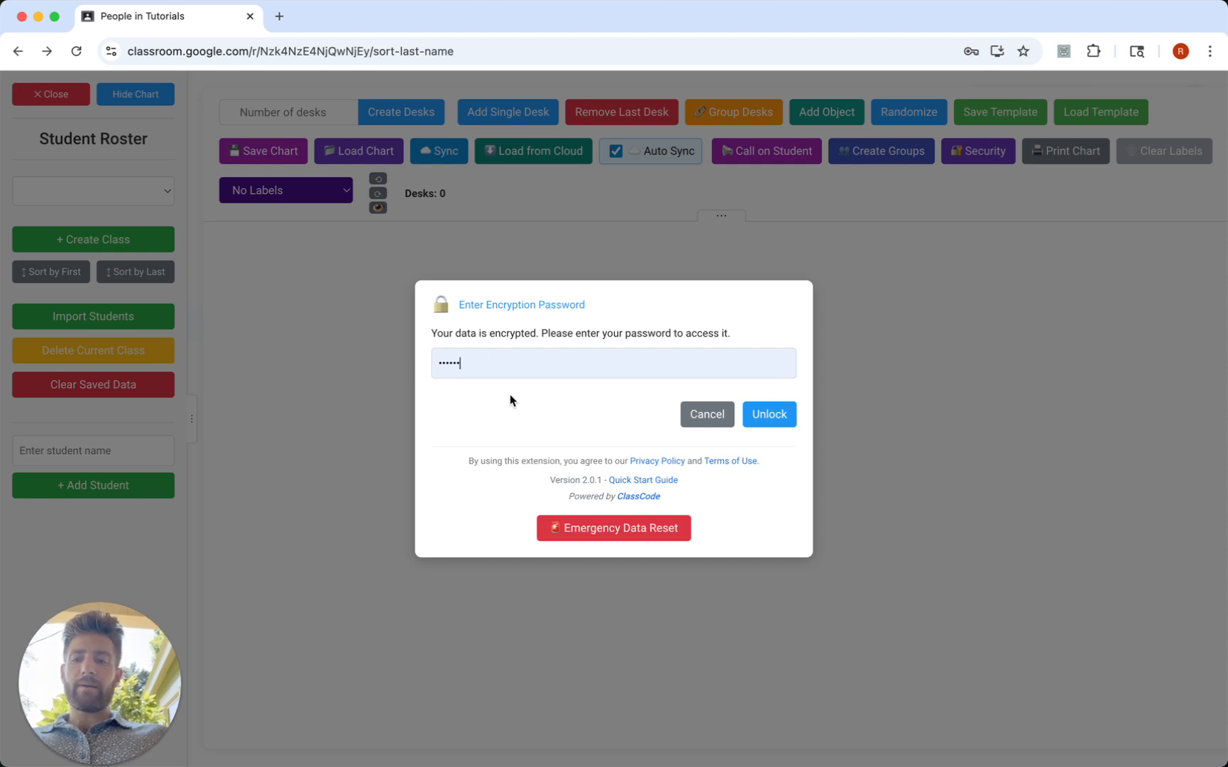
click(766, 416)
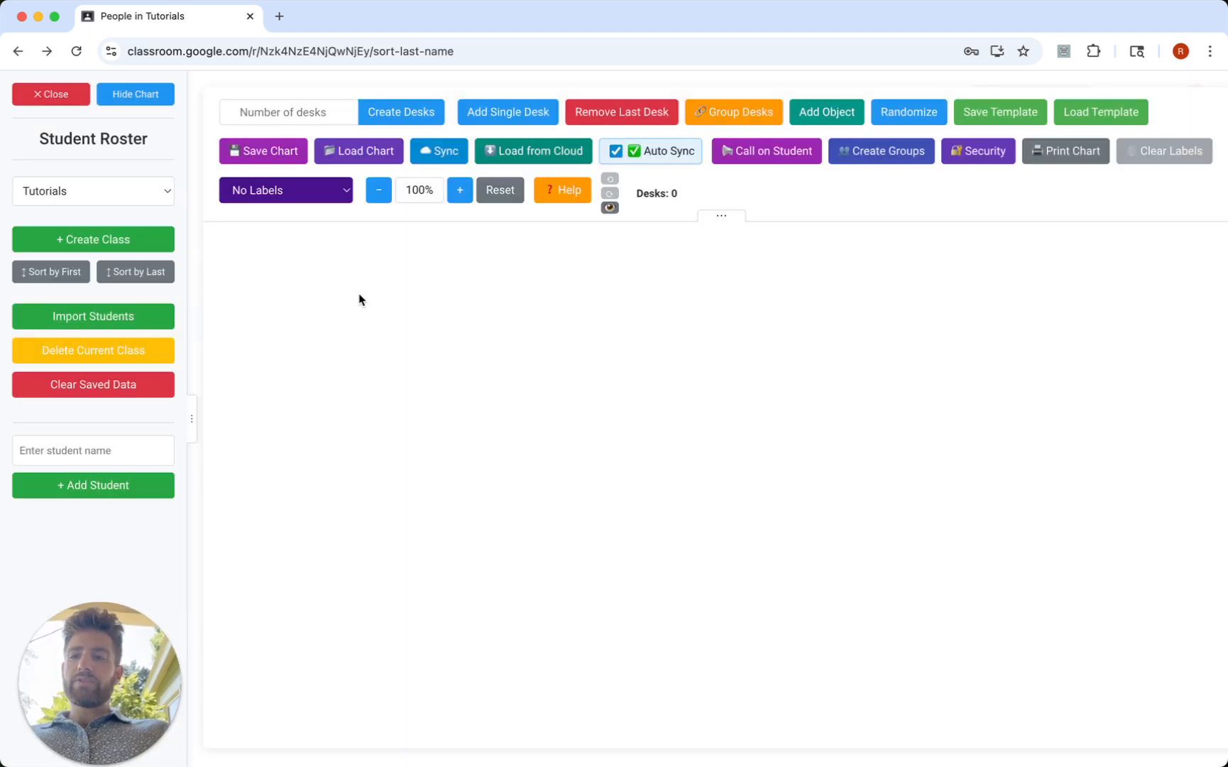
- Select the Tutorials class for the roster and import its students from Google Classroom
click(166, 191)
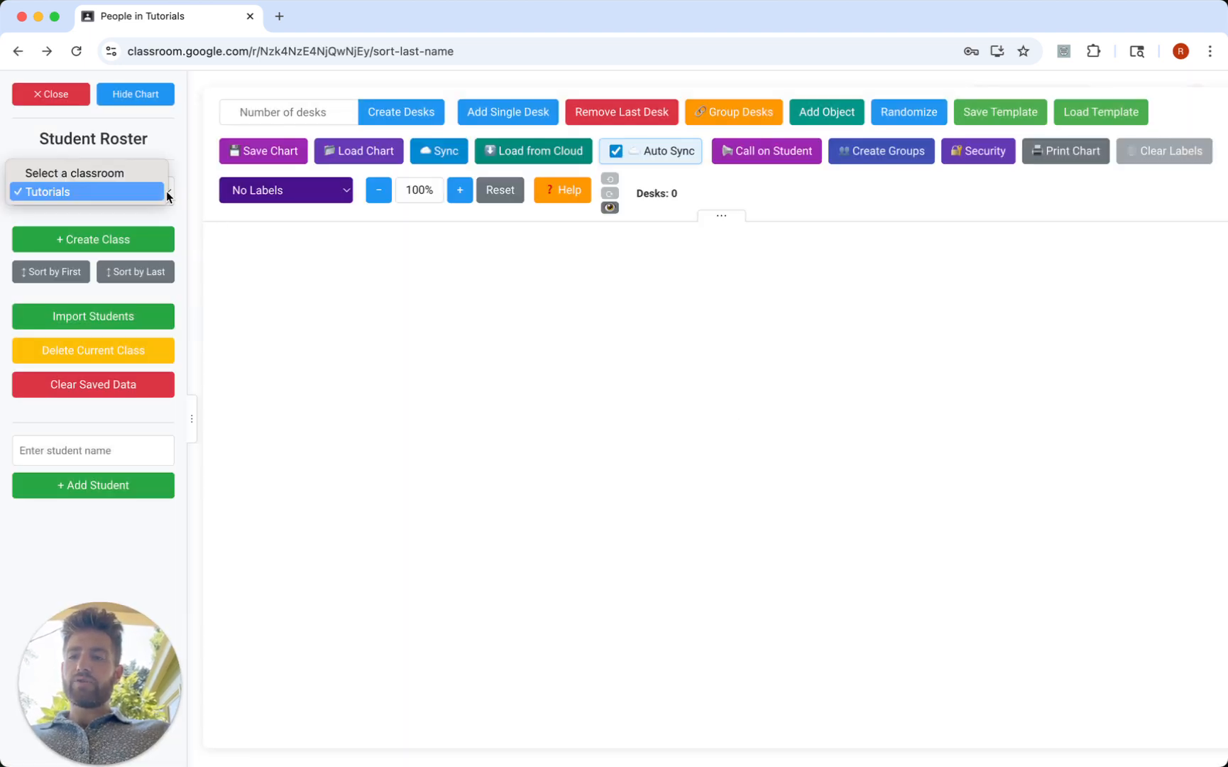
click(128, 191)
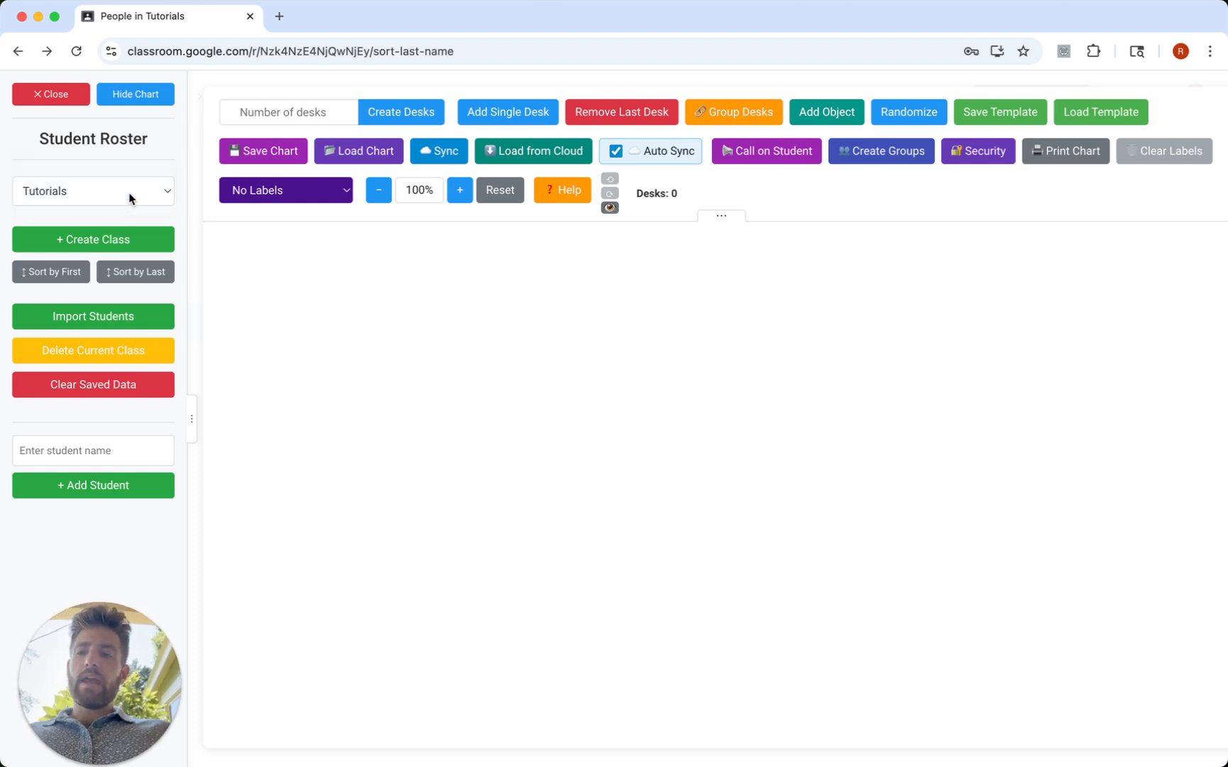
click(112, 322)
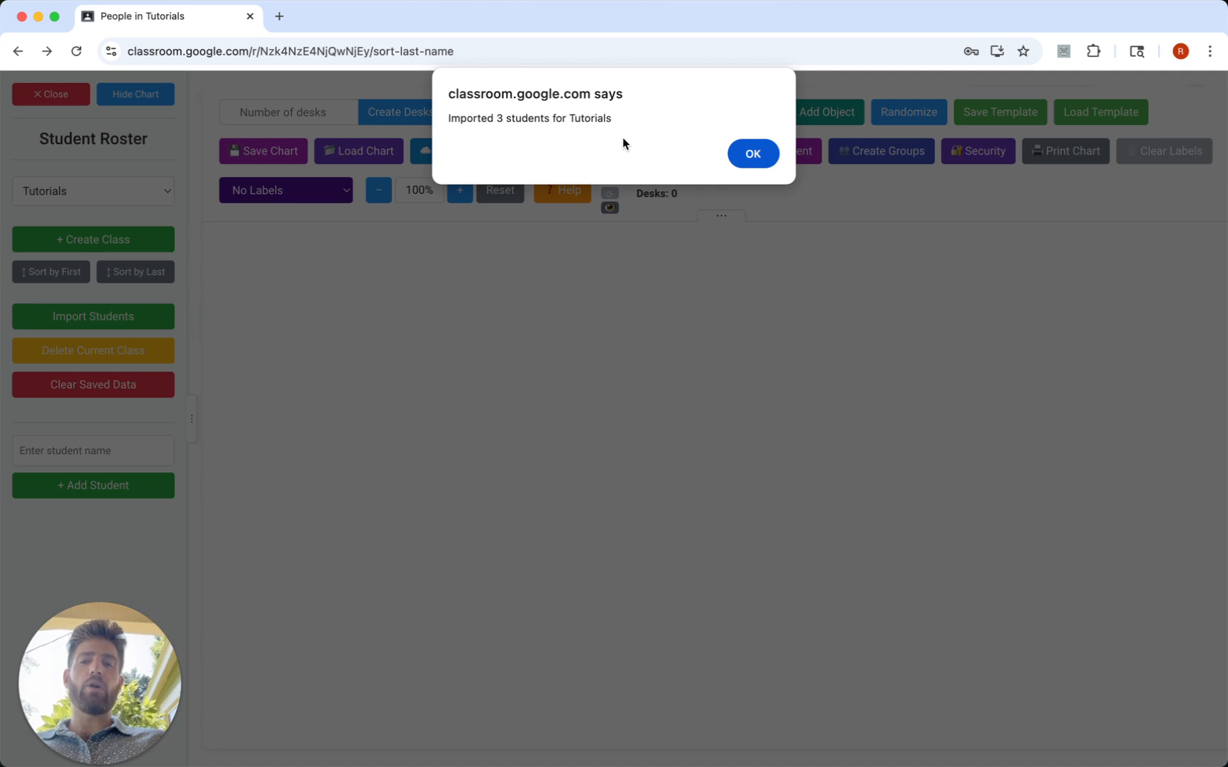
click(753, 154)
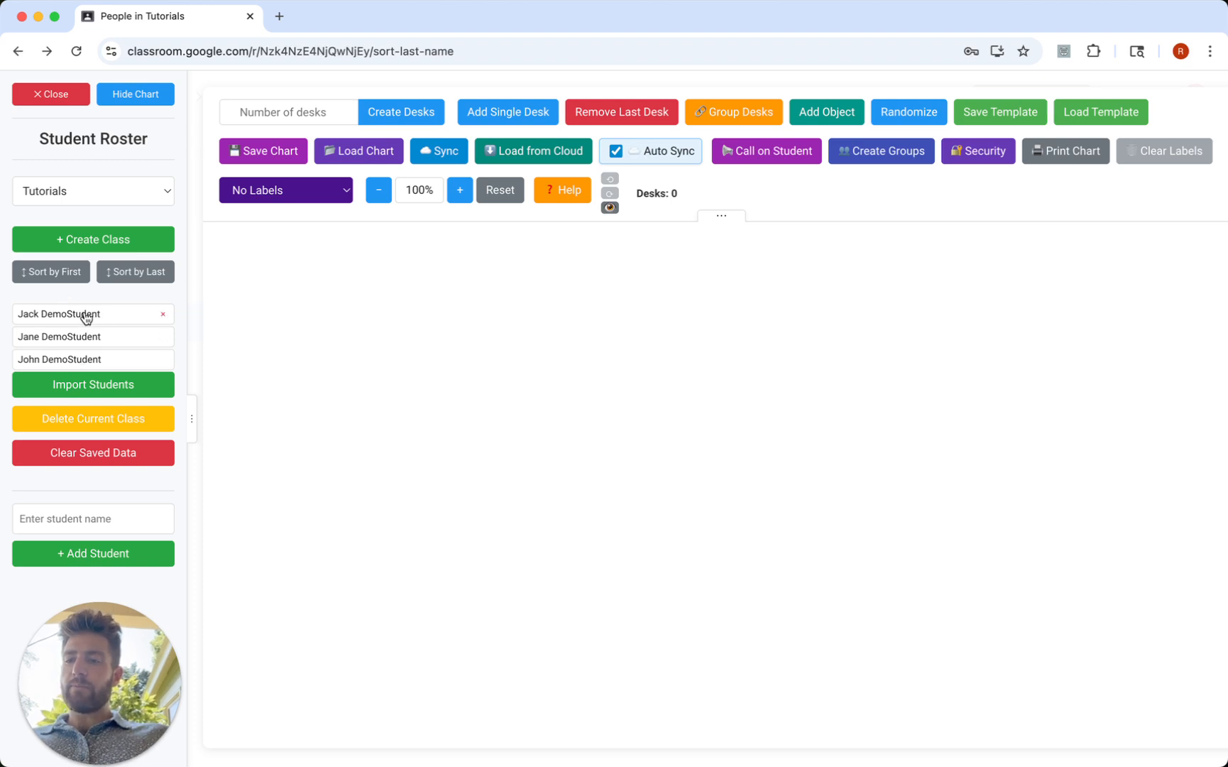
double_click(90, 314)
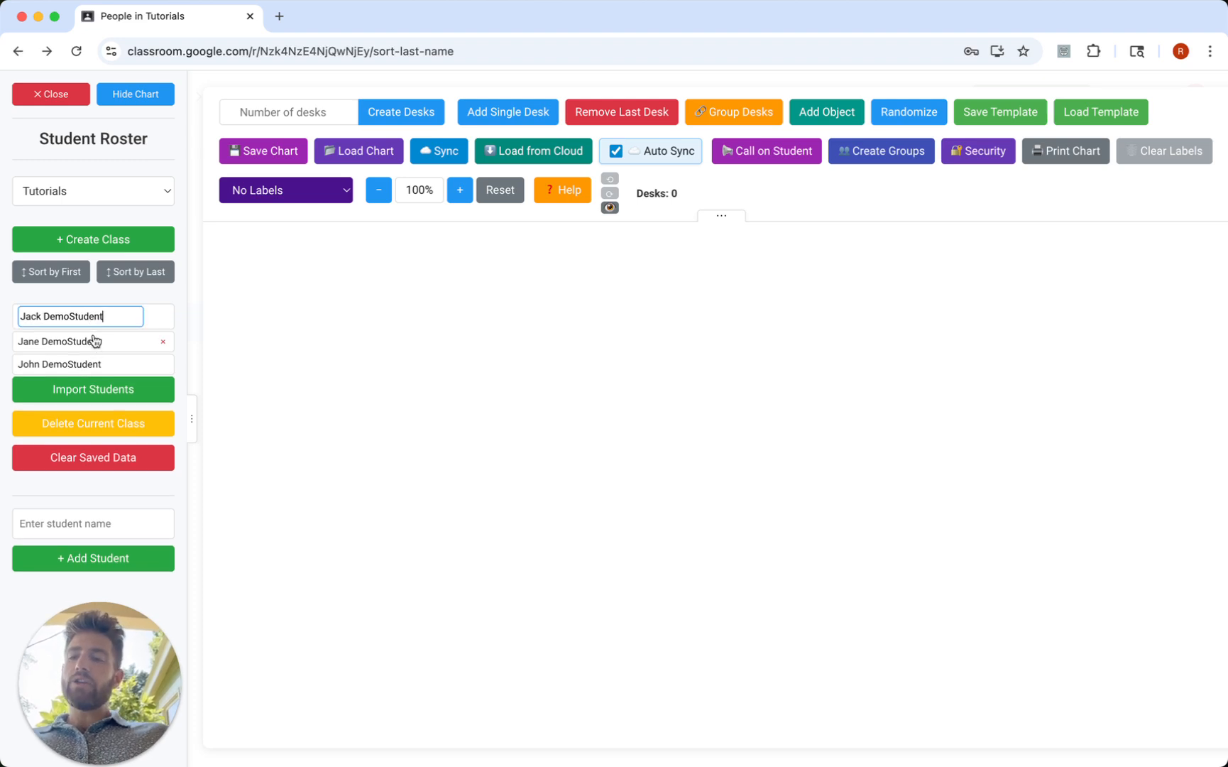
click(93, 345)
double_click(93, 342)
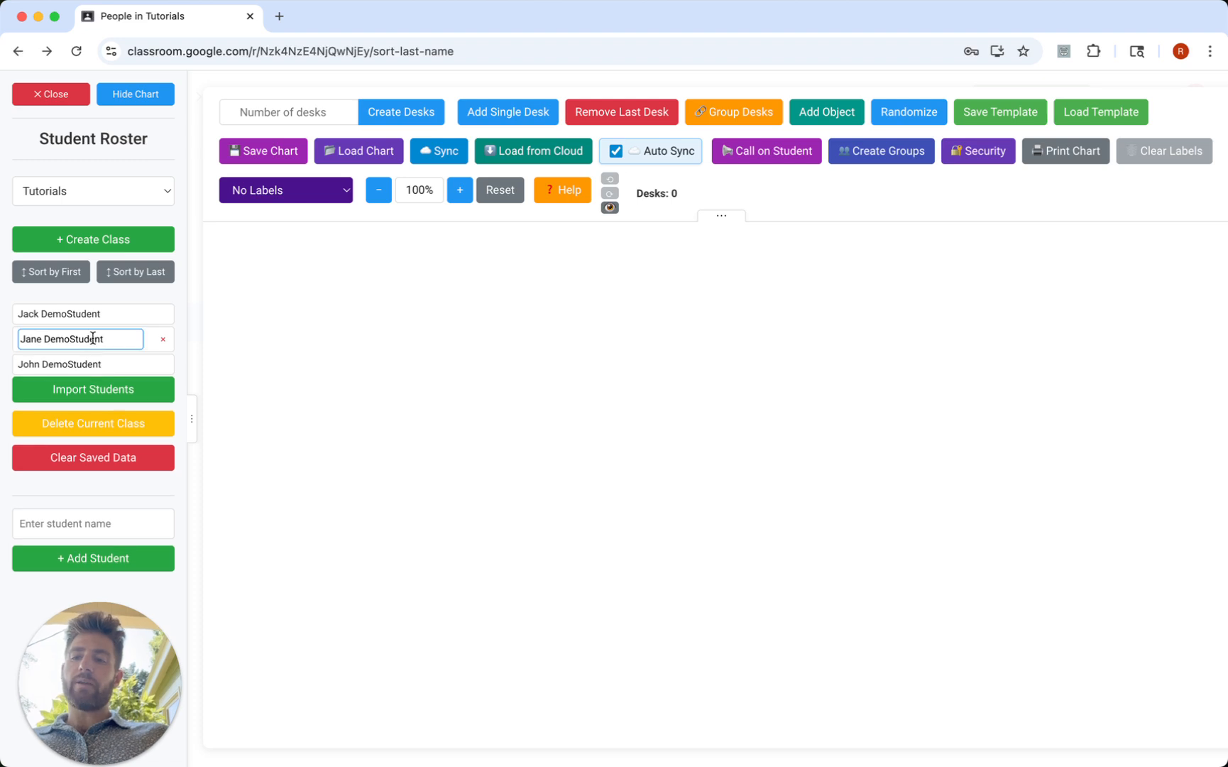
click(88, 320)
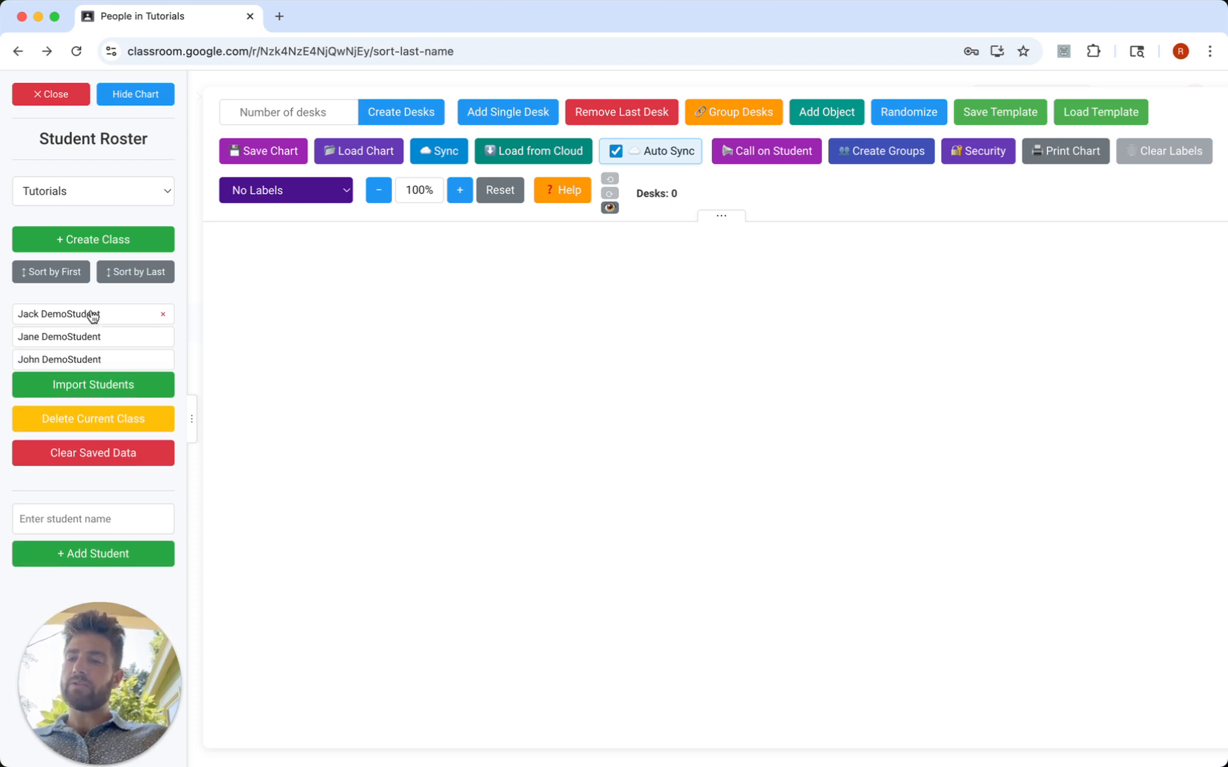
- Shorten the first student's entry in the roster to the first name only
double_click(90, 315)
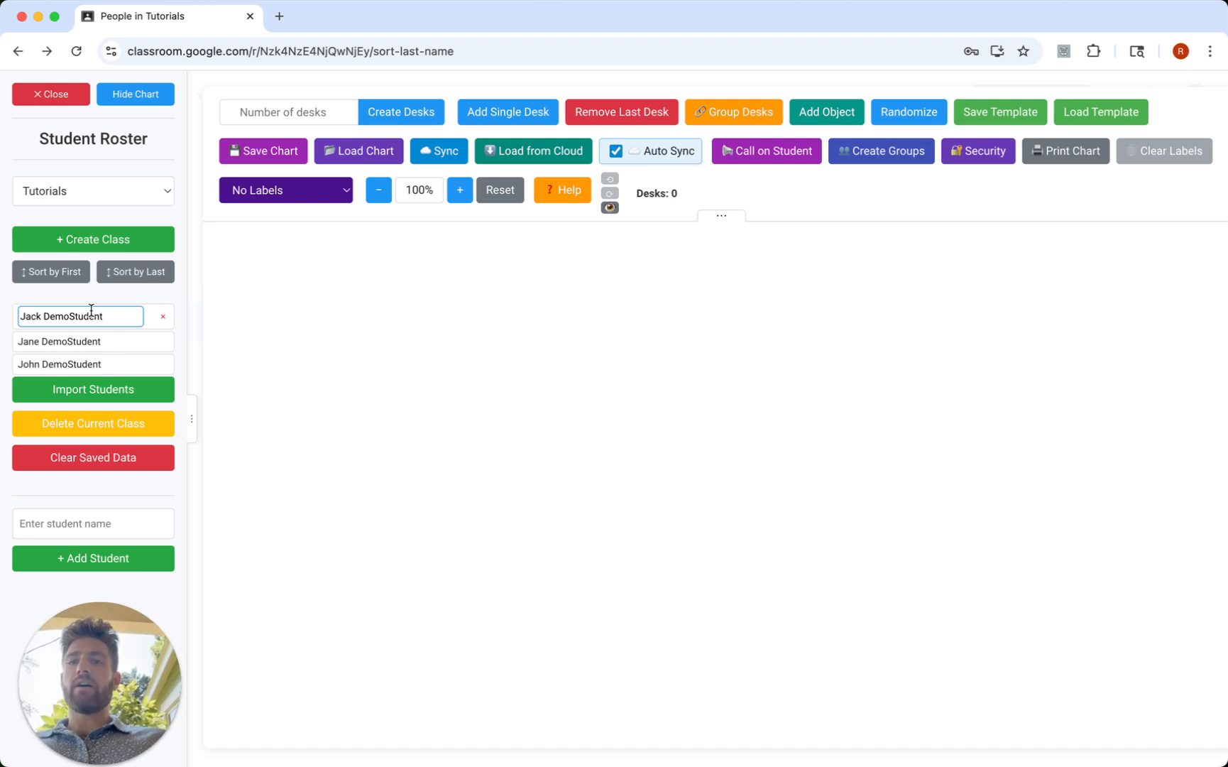
key(BackSpace)
key(BackSpace)
key(BackSpace)
key(BackSpace)
key(BackSpace)
key(BackSpace)
key(BackSpace)
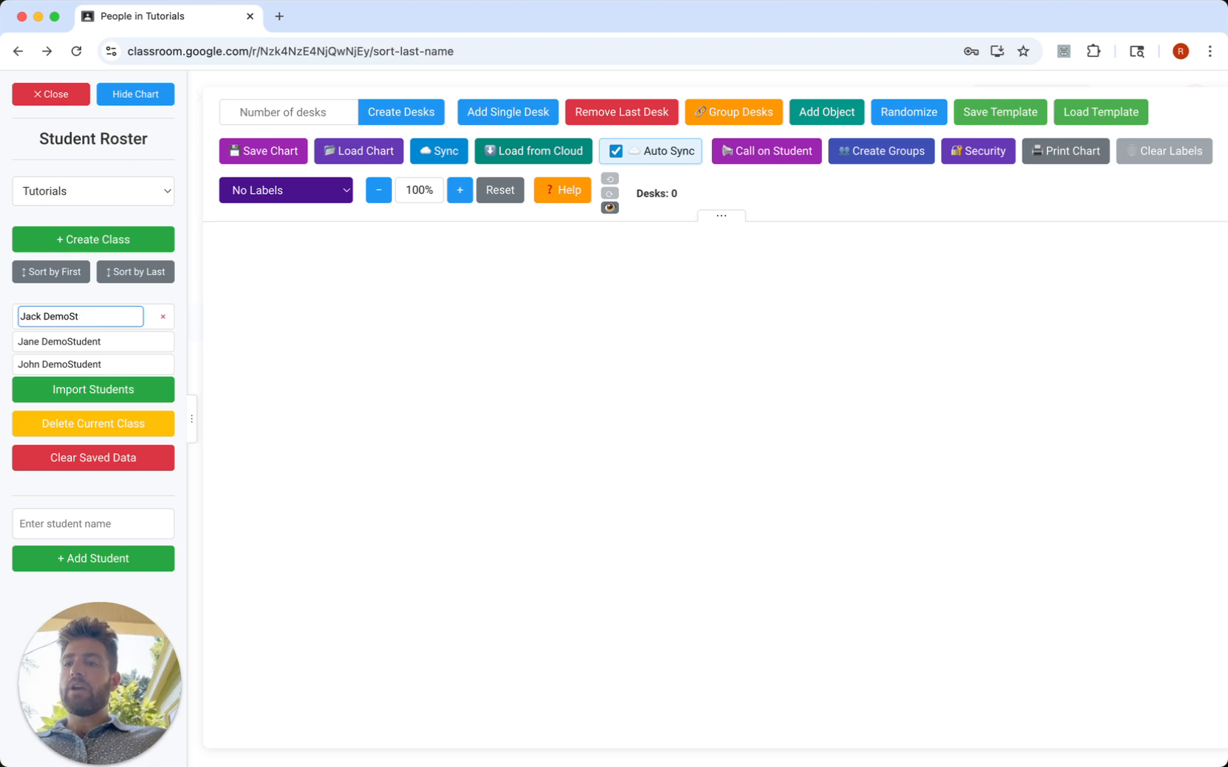
key(BackSpace)
key(BackSpace)
key(BackSpace)
key(BackSpace)
key(BackSpace)
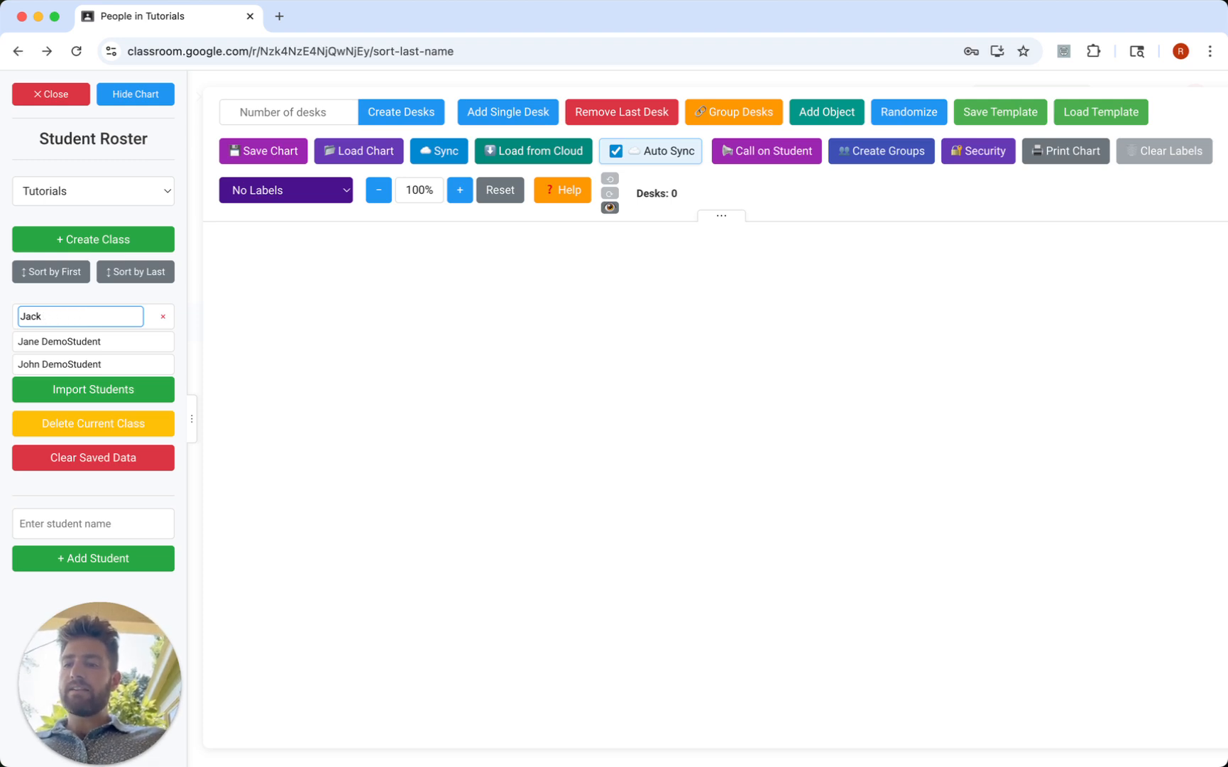
click(88, 351)
- Shorten the second student's entry in the roster to the first name only
click(88, 340)
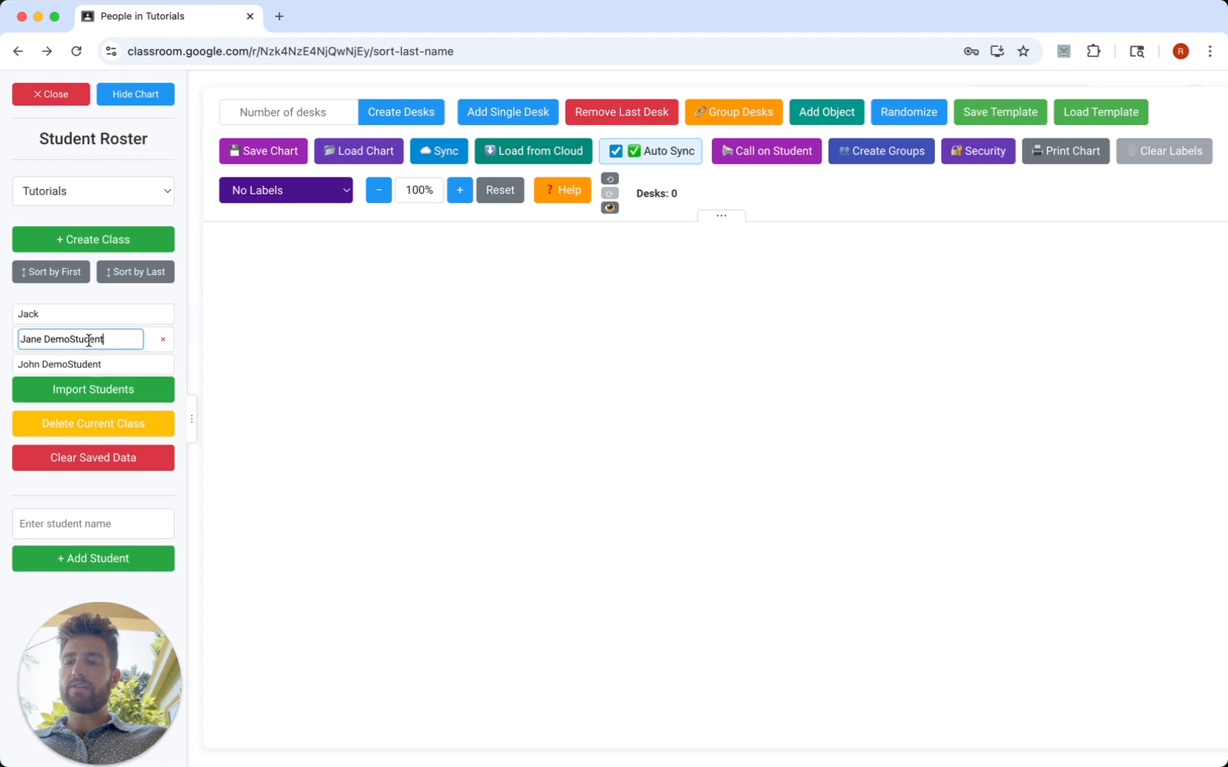
key(BackSpace)
key(BackSpace)
key(BackSpace)
key(BackSpace)
key(BackSpace)
key(BackSpace)
key(BackSpace)
key(BackSpace)
key(BackSpace)
key(BackSpace)
key(BackSpace)
key(BackSpace)
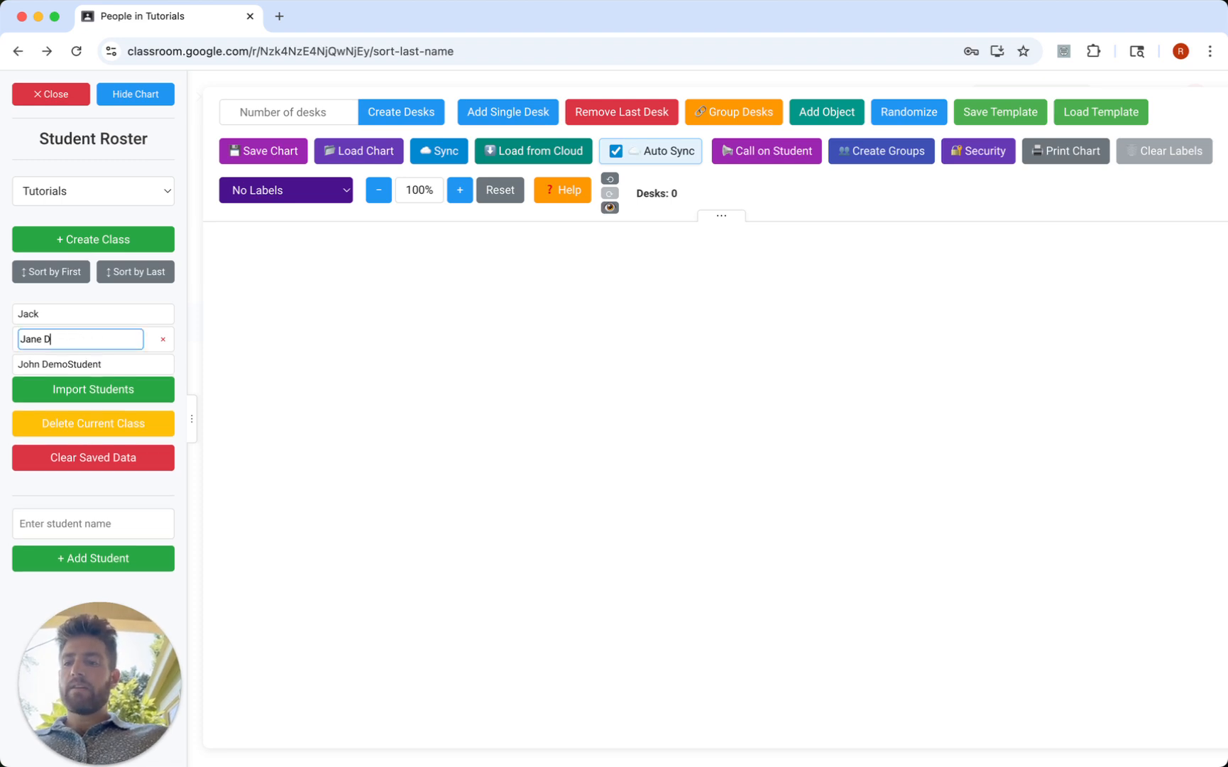
click(95, 365)
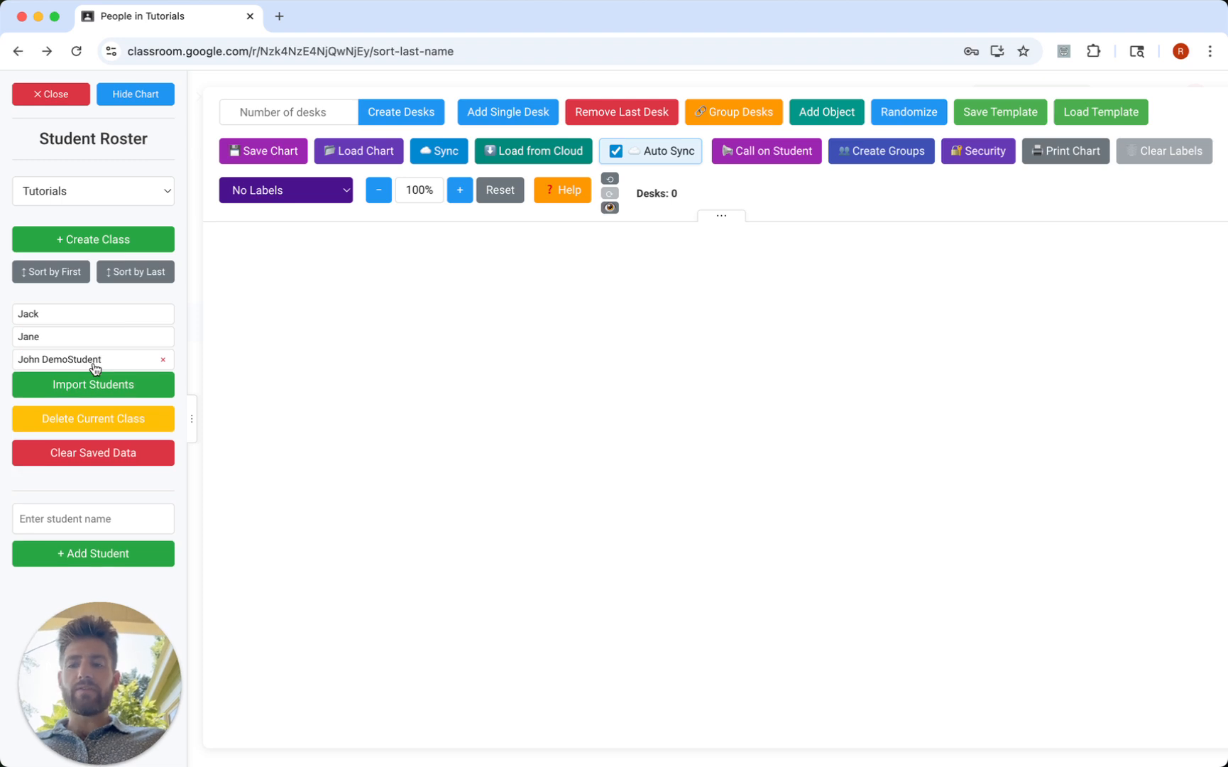
- Shorten the third student's entry in the roster to the first name only
click(95, 365)
key(BackSpace)
key(BackSpace)
key(BackSpace)
key(BackSpace)
key(BackSpace)
key(BackSpace)
key(BackSpace)
key(BackSpace)
key(BackSpace)
key(BackSpace)
key(BackSpace)
key(BackSpace)
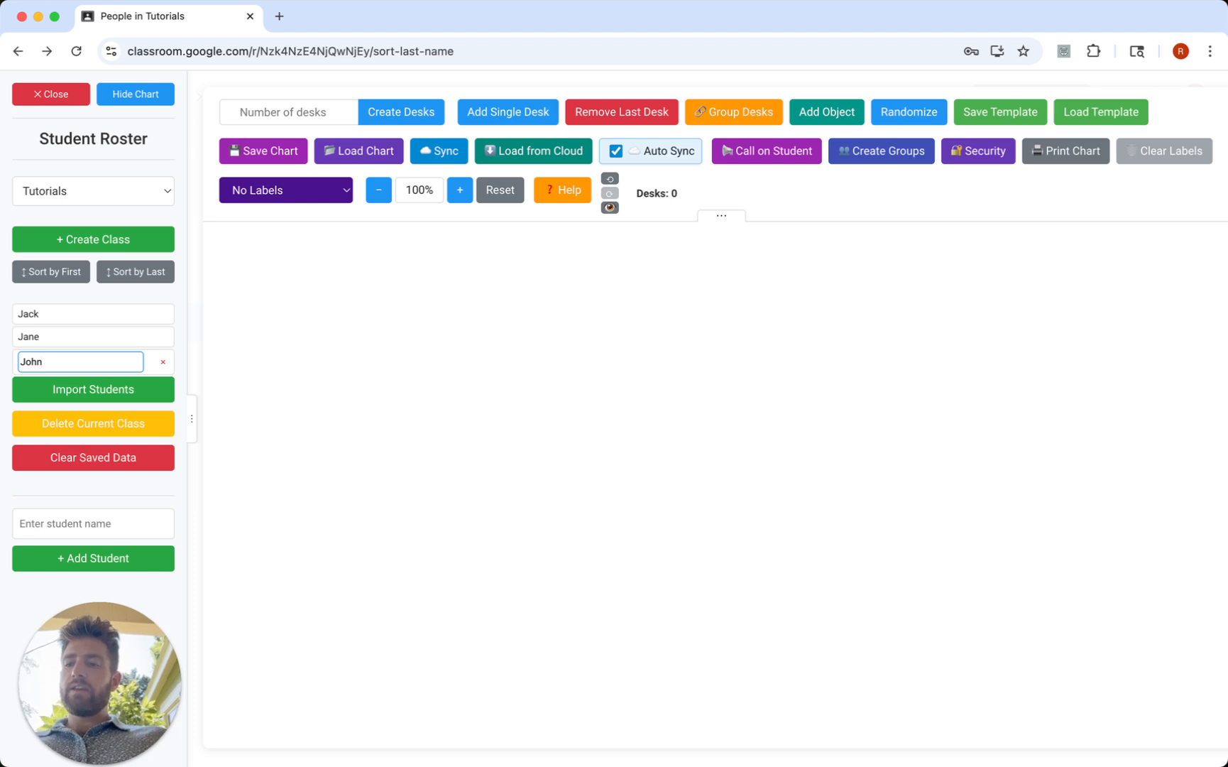
click(119, 491)
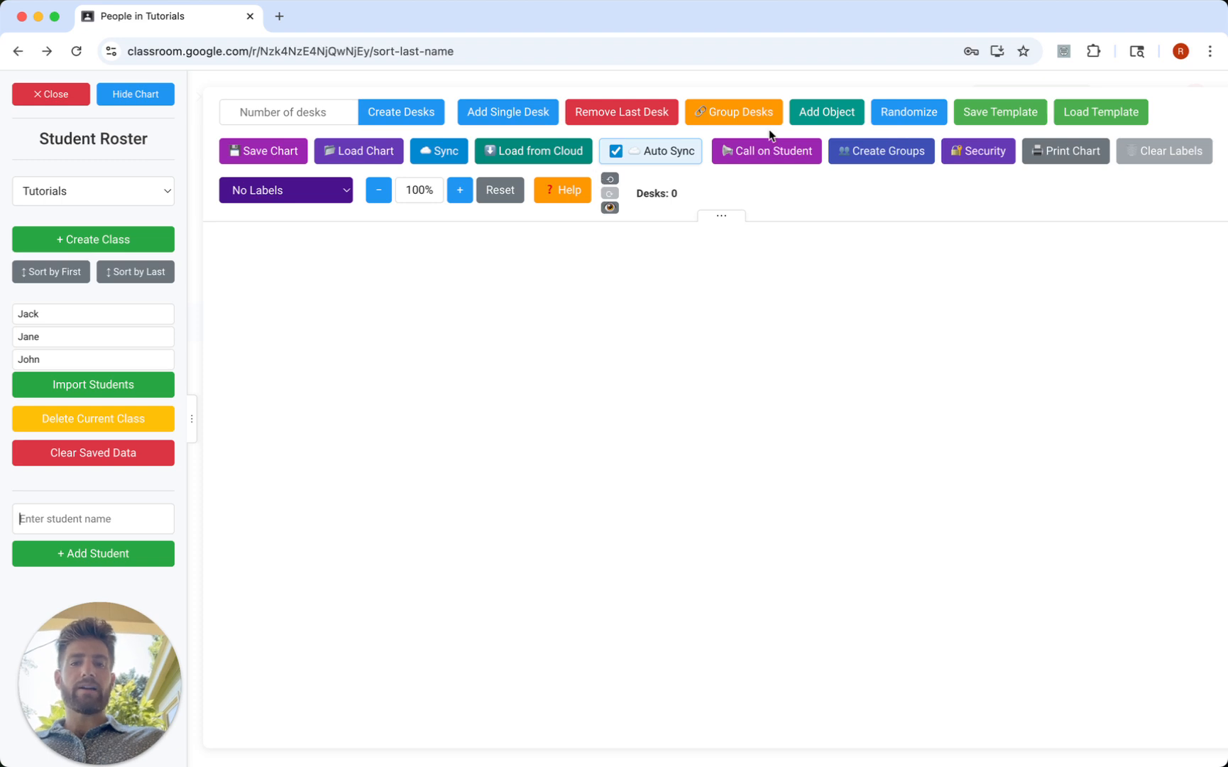
- Add a wide object labelled "Clear Touch TV" at the top centre of the seating chart area
click(821, 119)
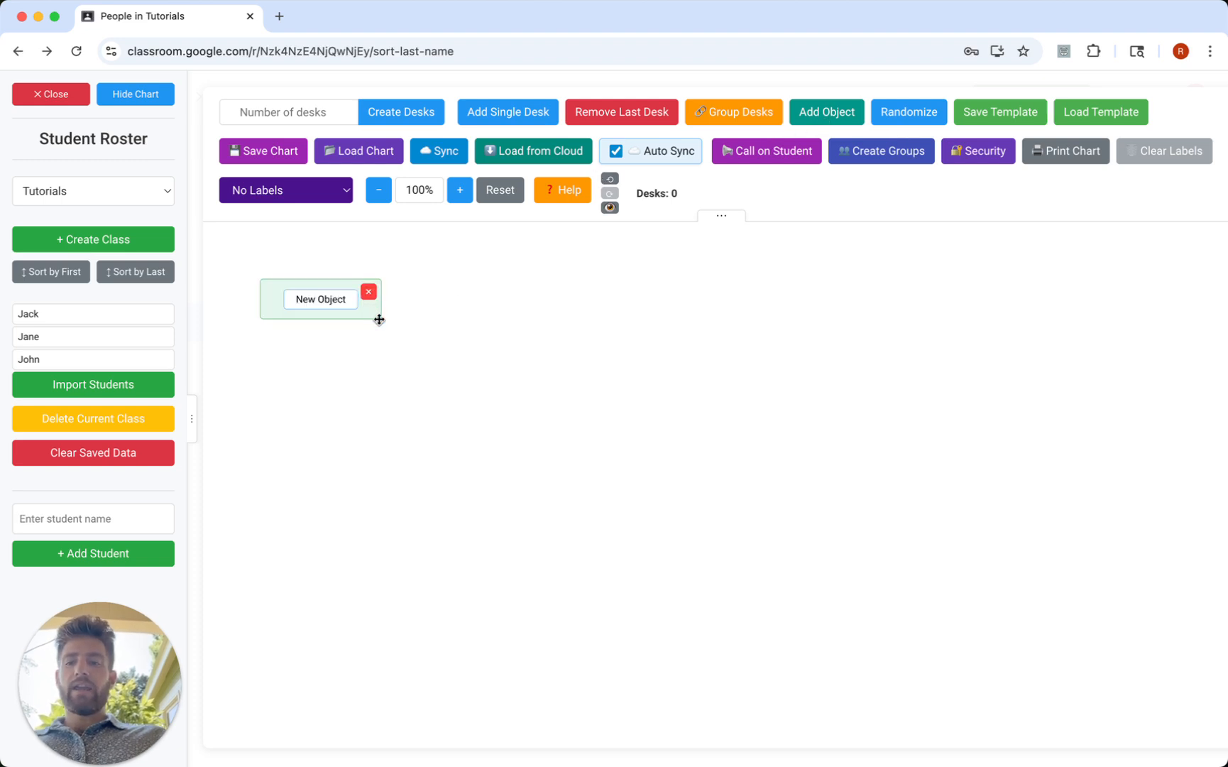
drag(378, 318, 742, 318)
click(548, 300)
triple_click(548, 299)
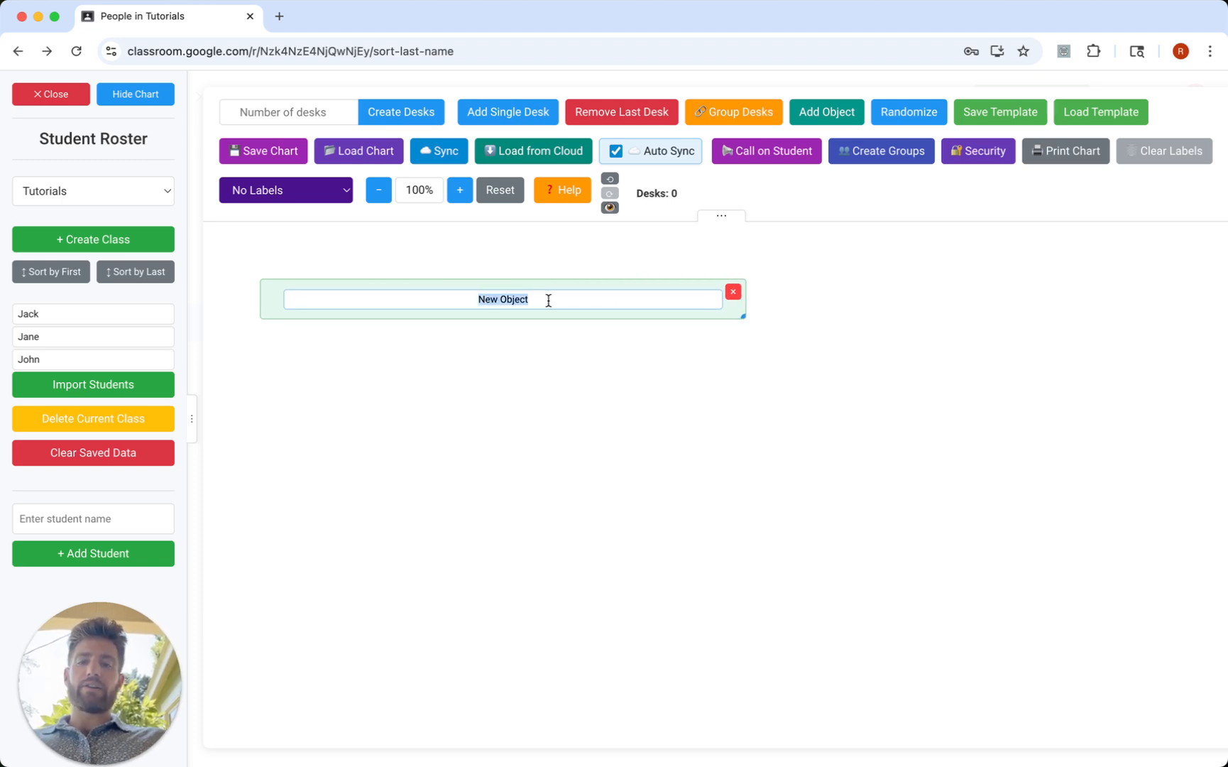
text(Clear Touch)
drag(571, 282, 775, 238)
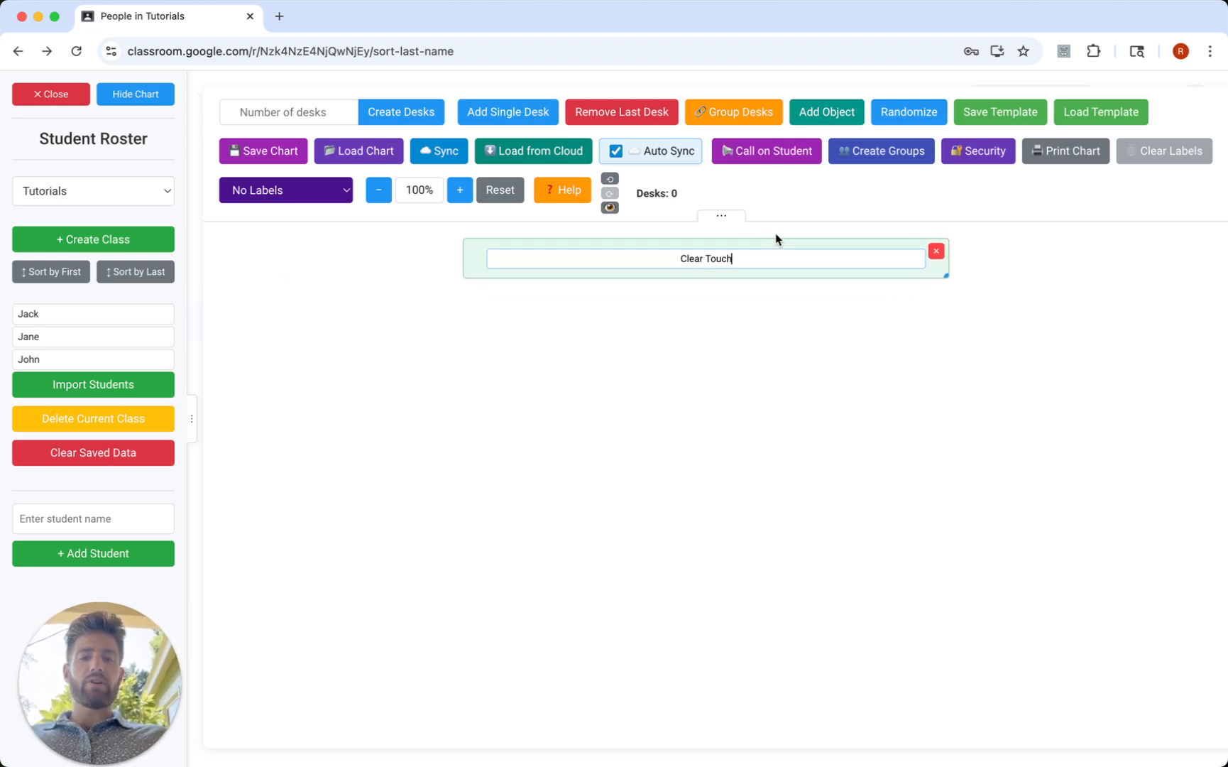
text(TV)
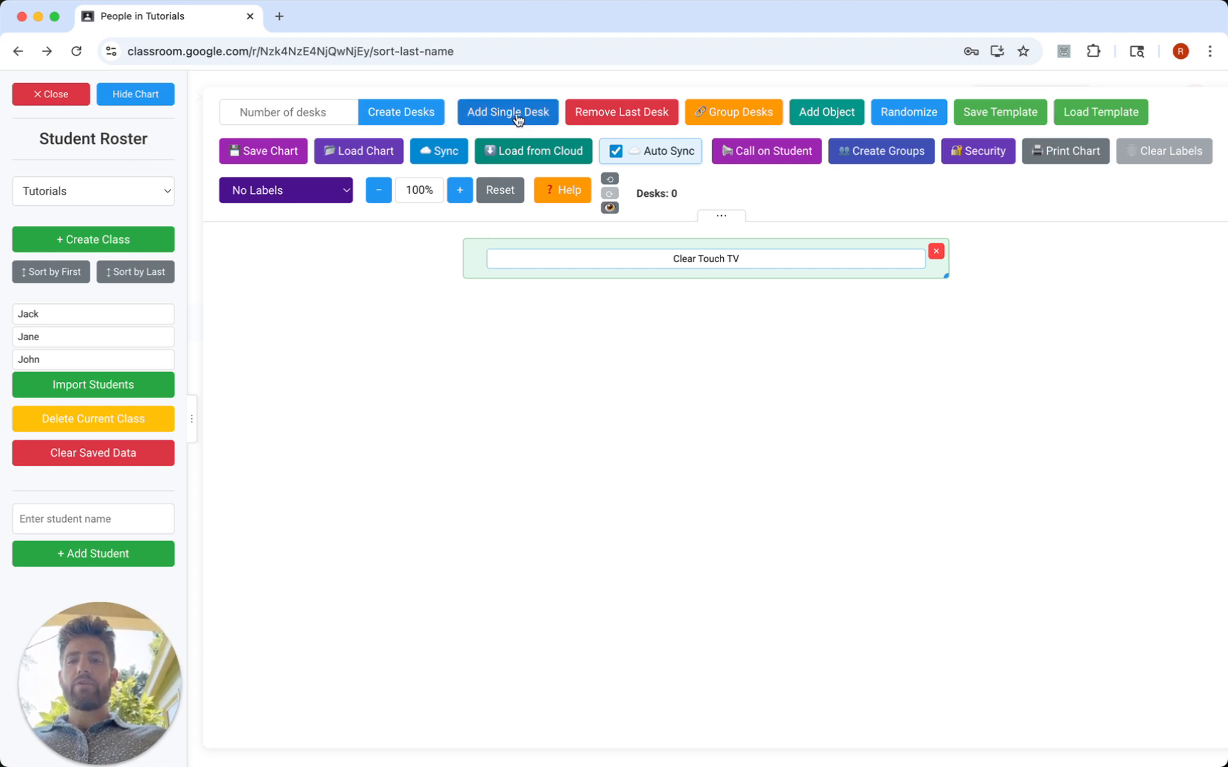
- Add six single desks to the seating chart
click(305, 111)
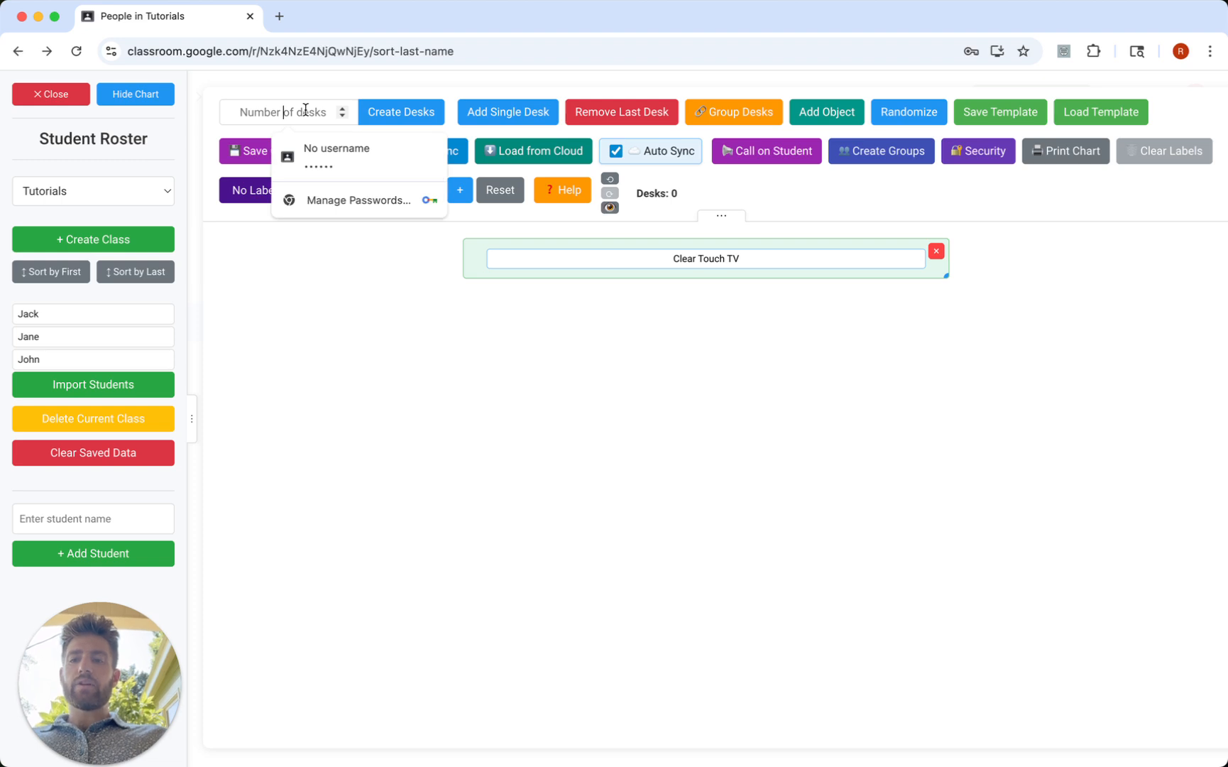
click(269, 277)
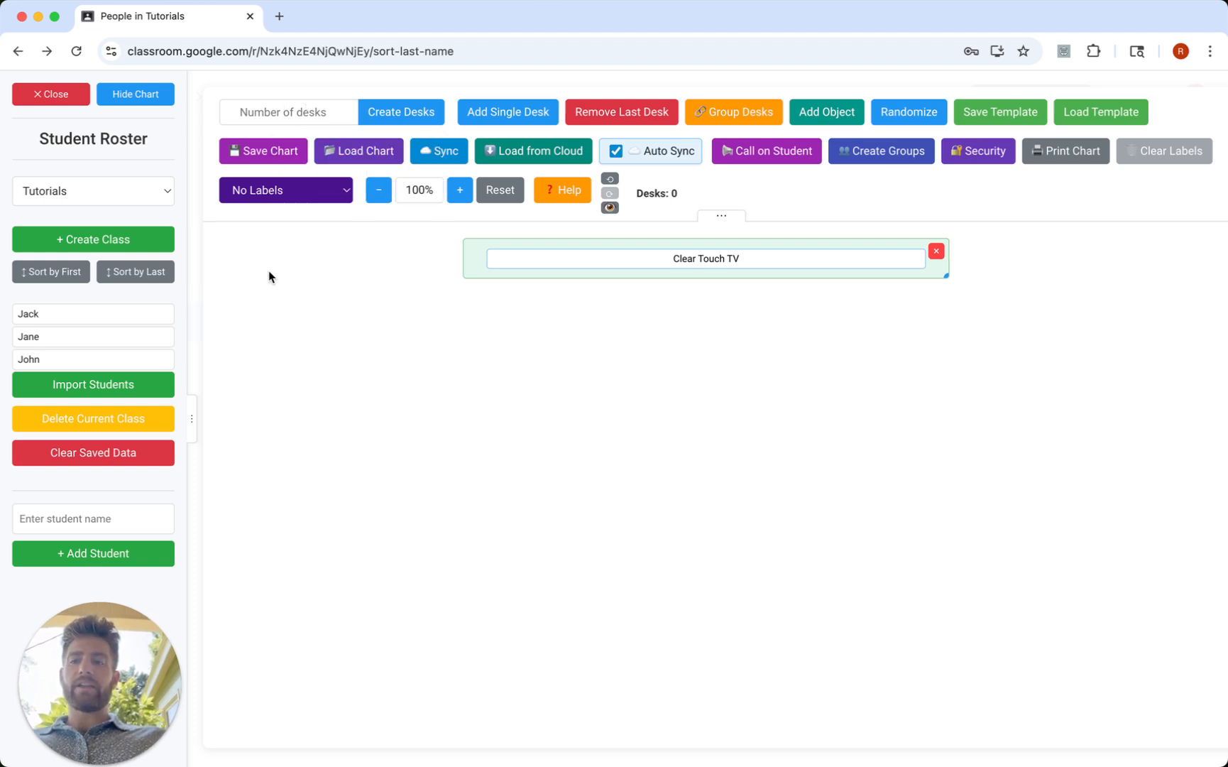
click(502, 113)
click(501, 114)
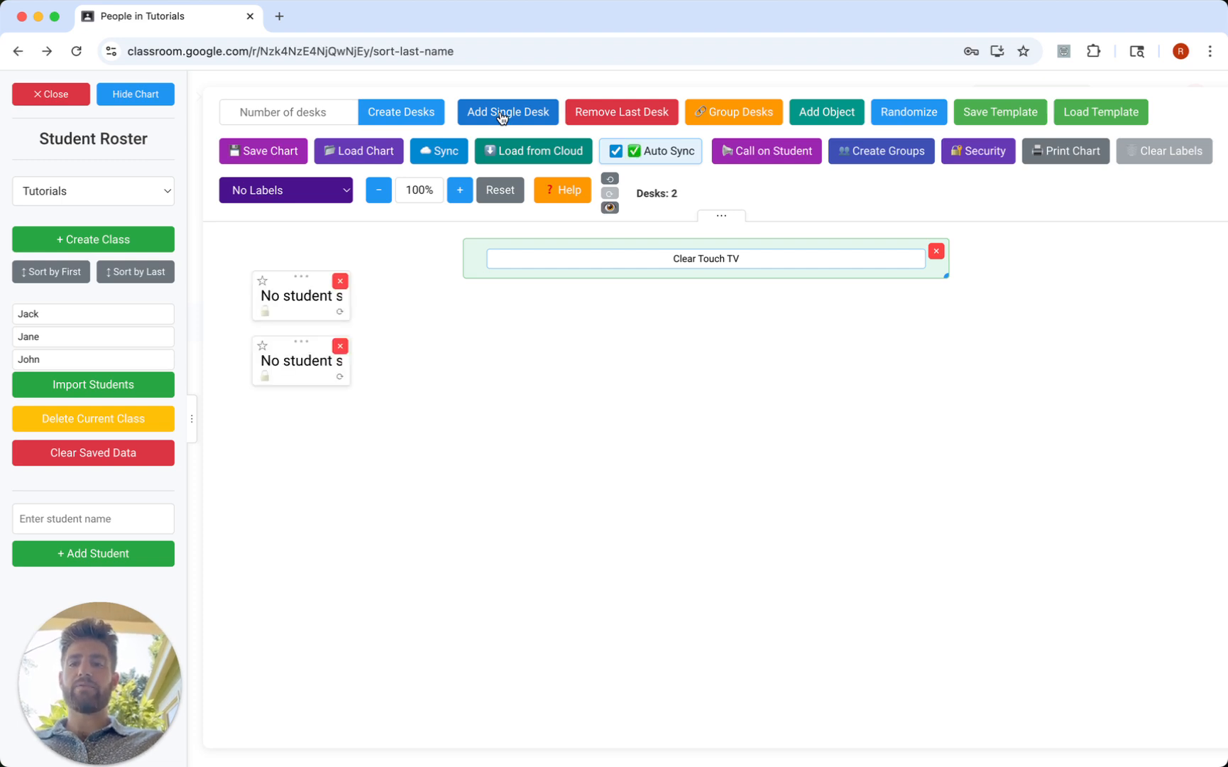
click(501, 113)
click(501, 114)
click(501, 113)
click(501, 114)
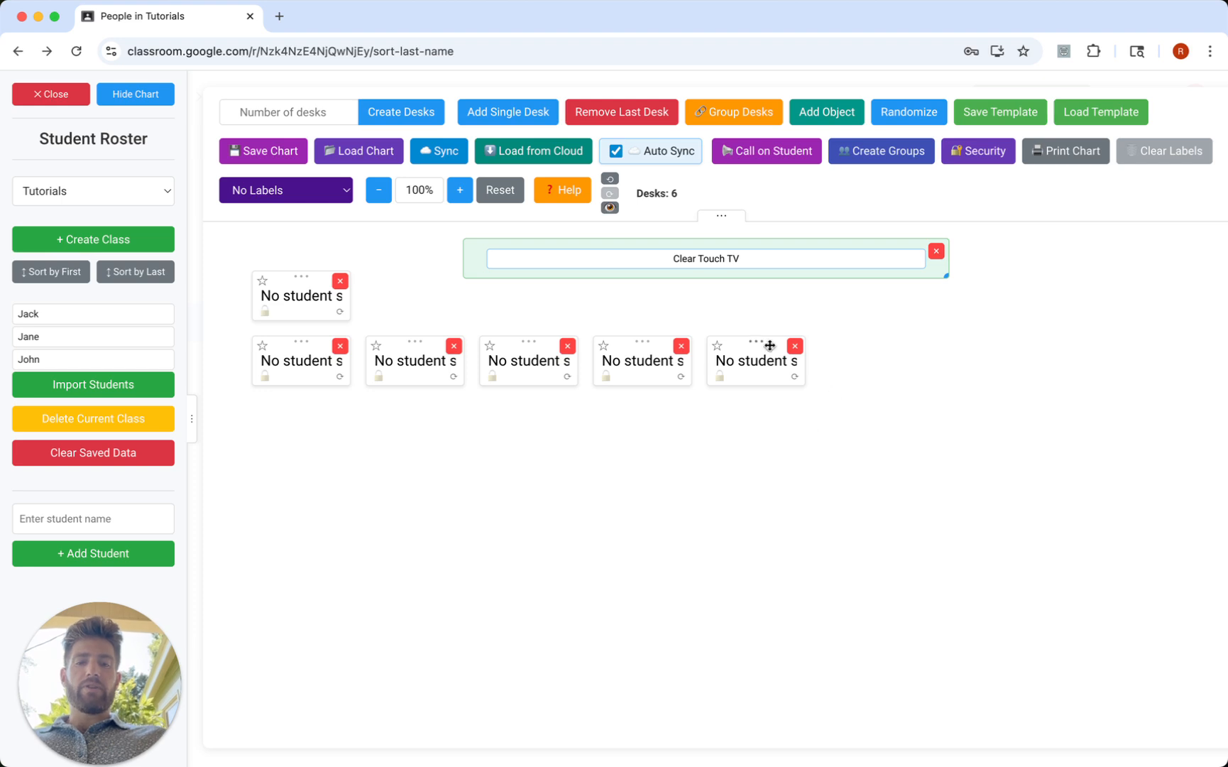
- Arrange the six desks below the TV object into two separate groups, each with two desks side by side and one centred beneath
drag(769, 345, 900, 346)
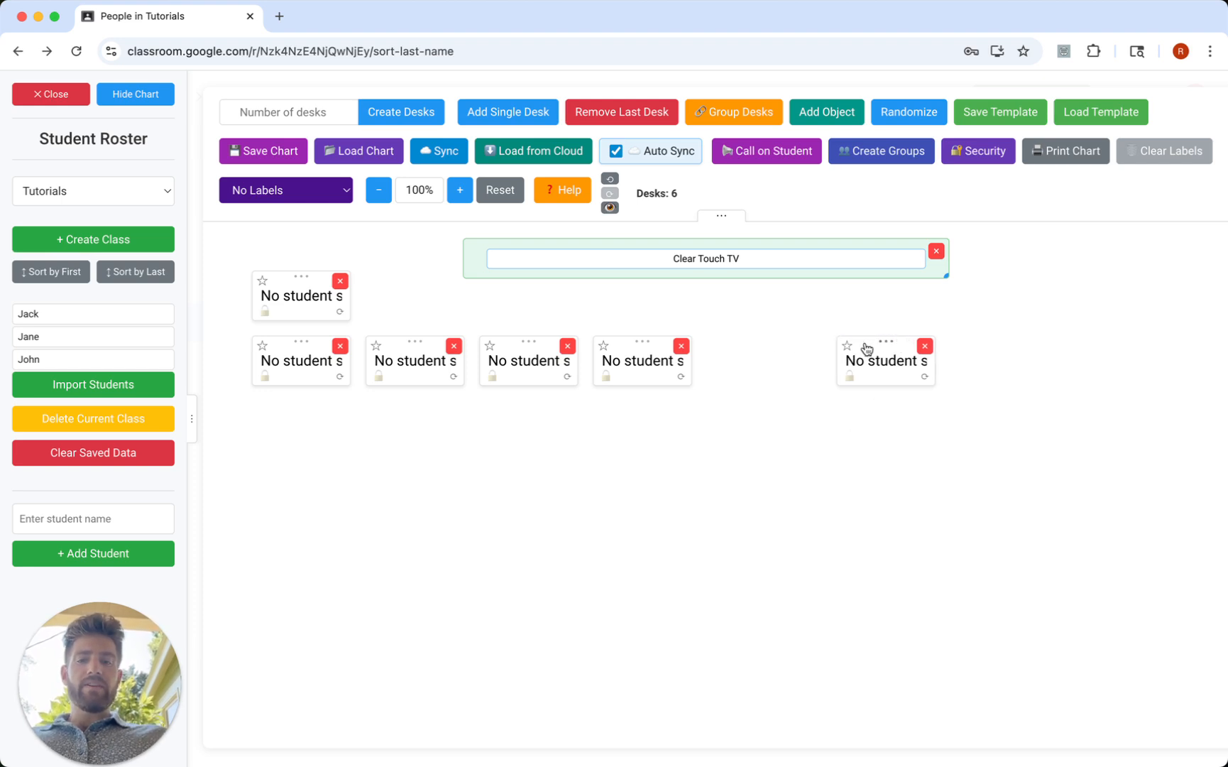
drag(664, 343, 809, 346)
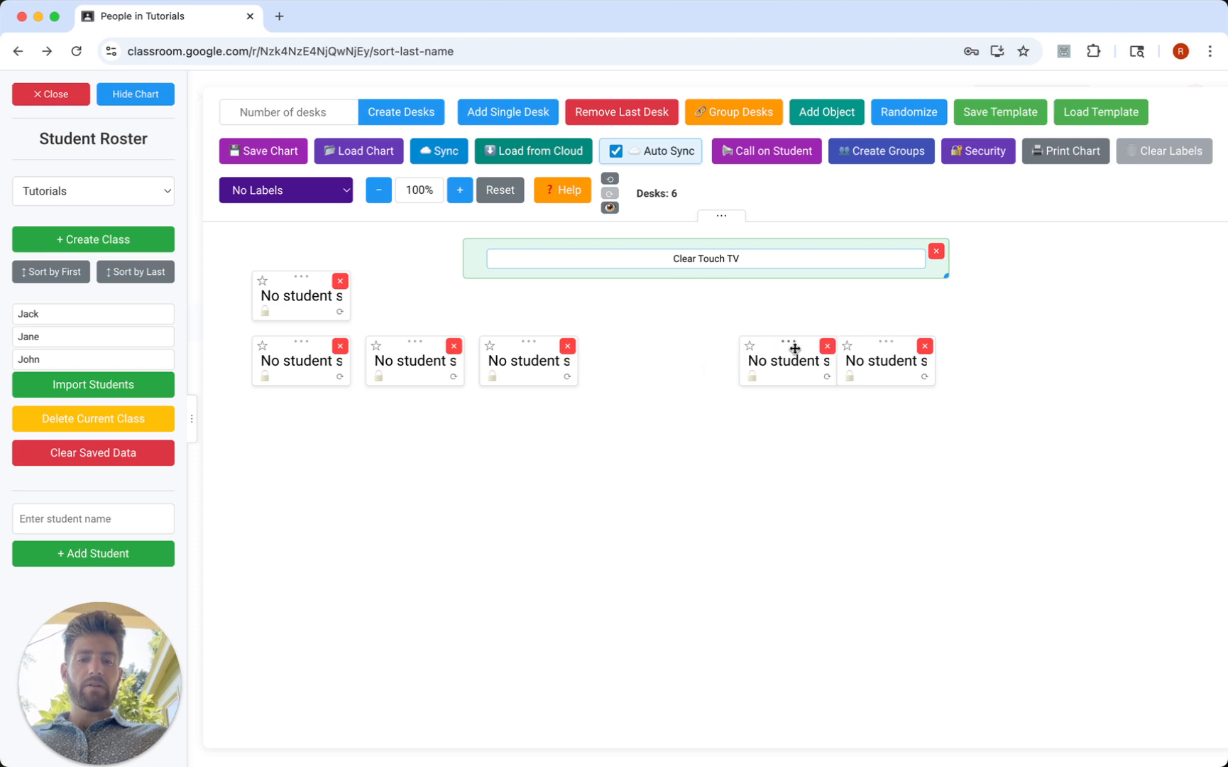
drag(415, 341, 432, 342)
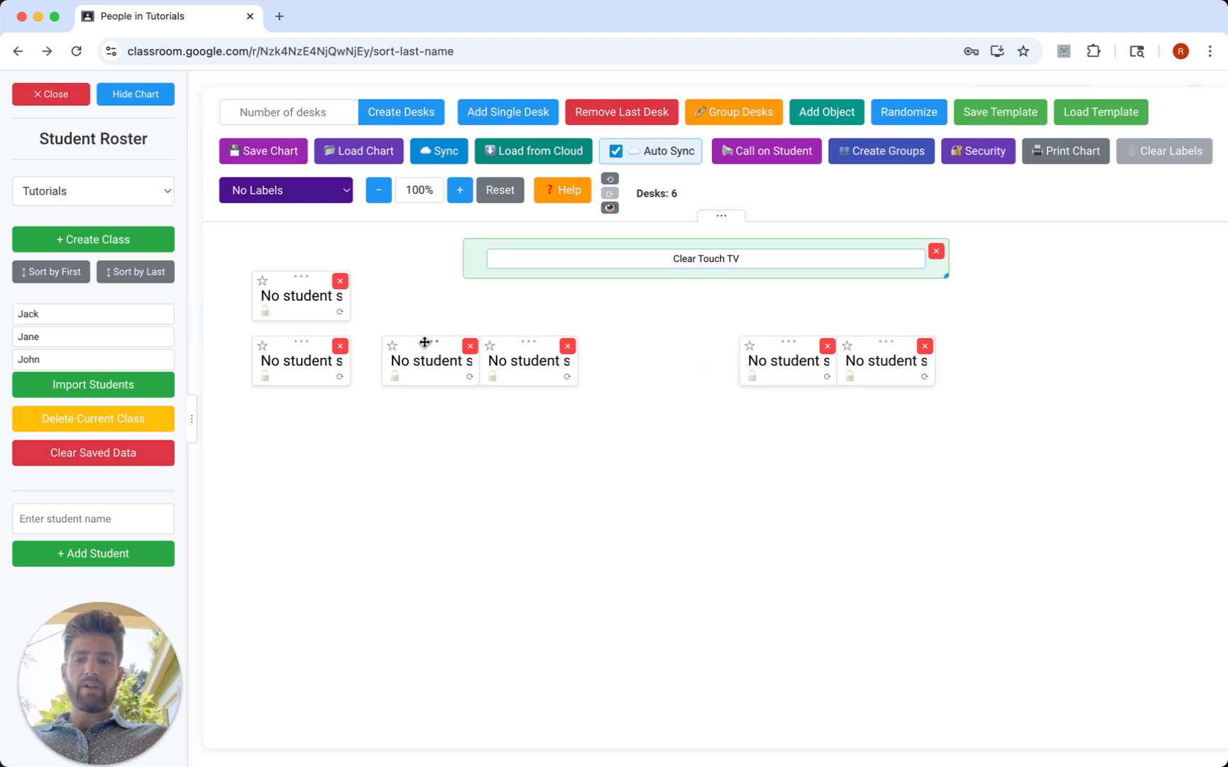
drag(312, 345, 491, 395)
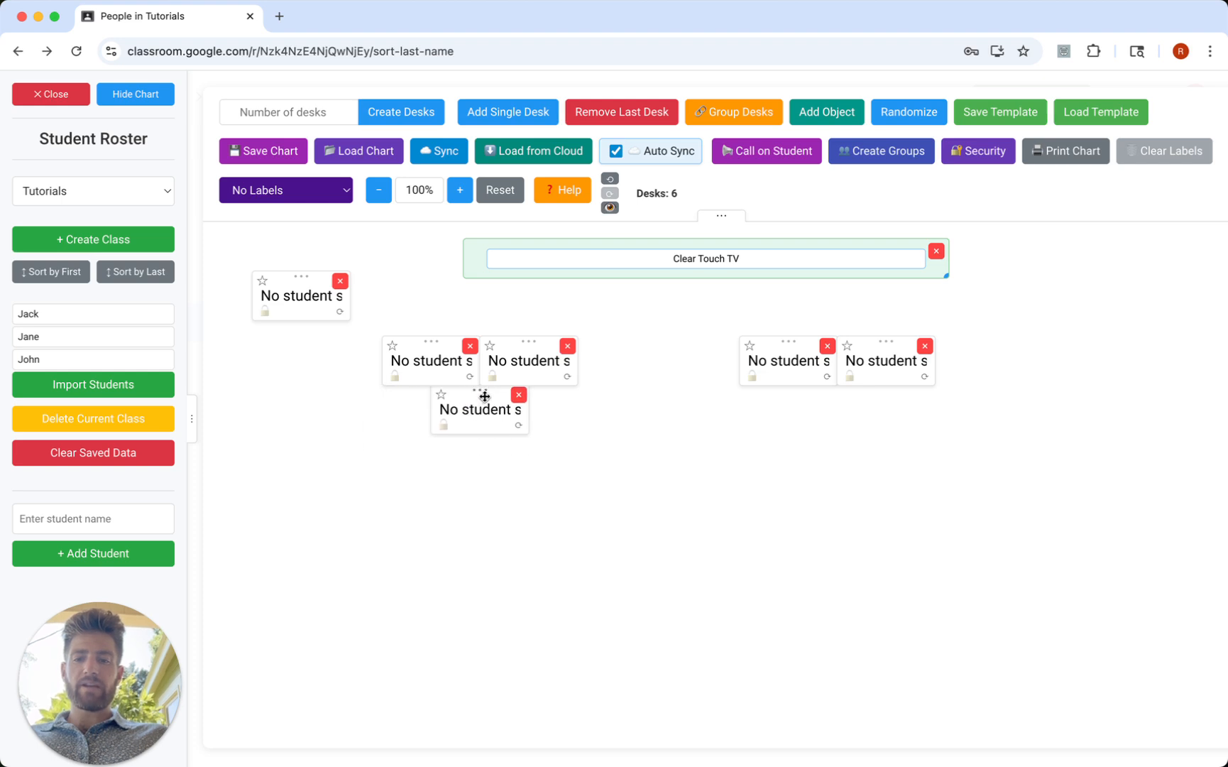
drag(301, 276, 843, 400)
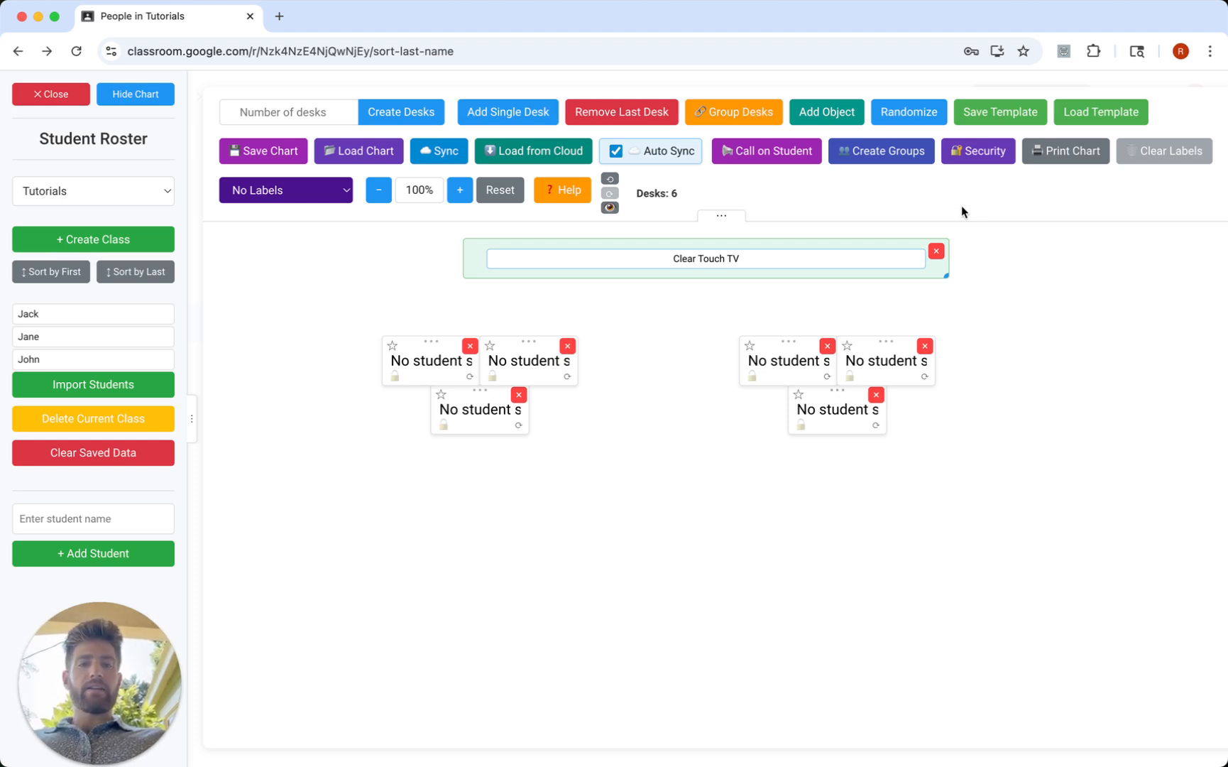
- Randomly assign the roster students to the desks and hide the control icons on the desks and object
click(899, 118)
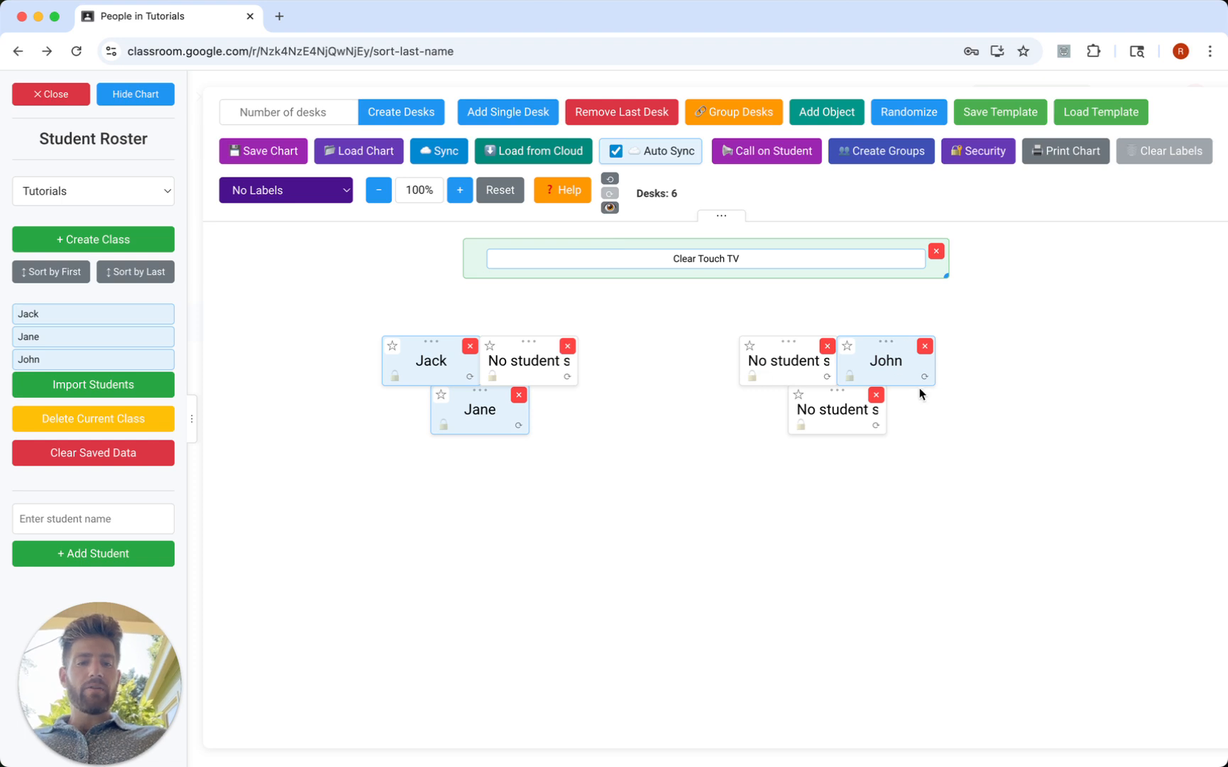
click(609, 208)
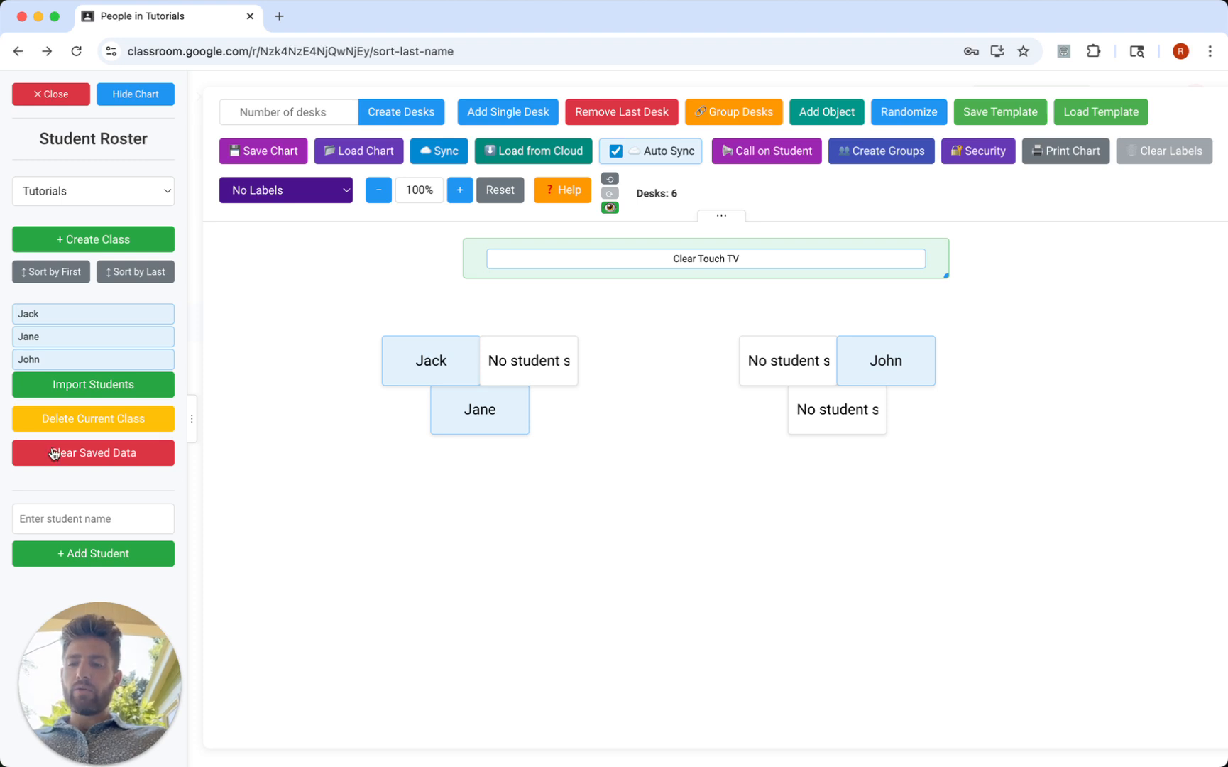
mouse_move(29, 367)
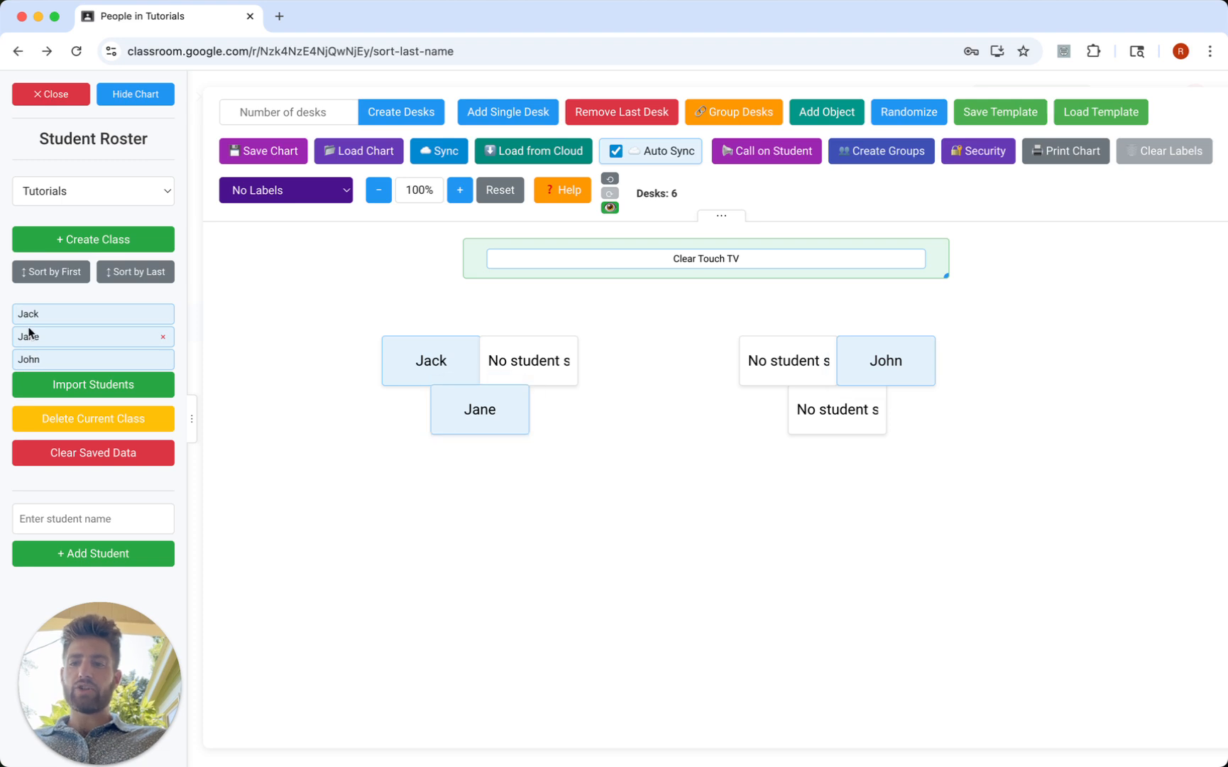
- Save the current desk and object layout as a template named "Template 1"
mouse_move(30, 335)
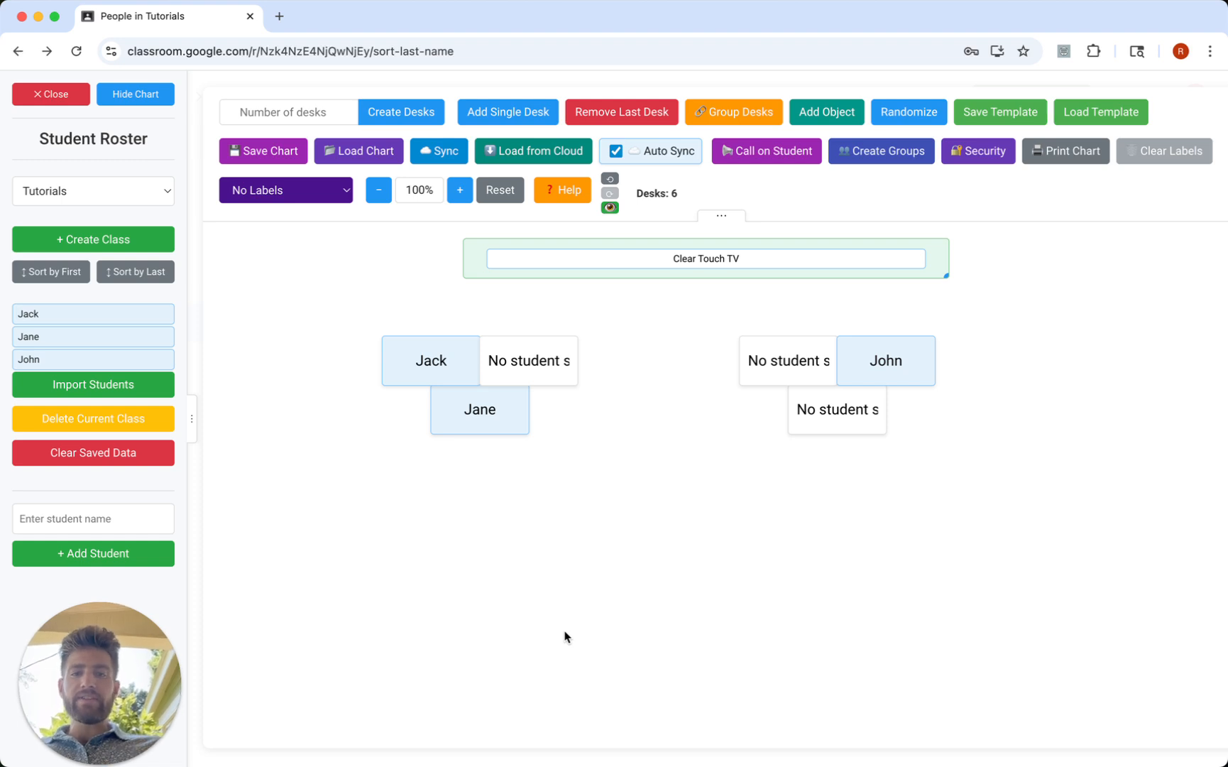
click(997, 117)
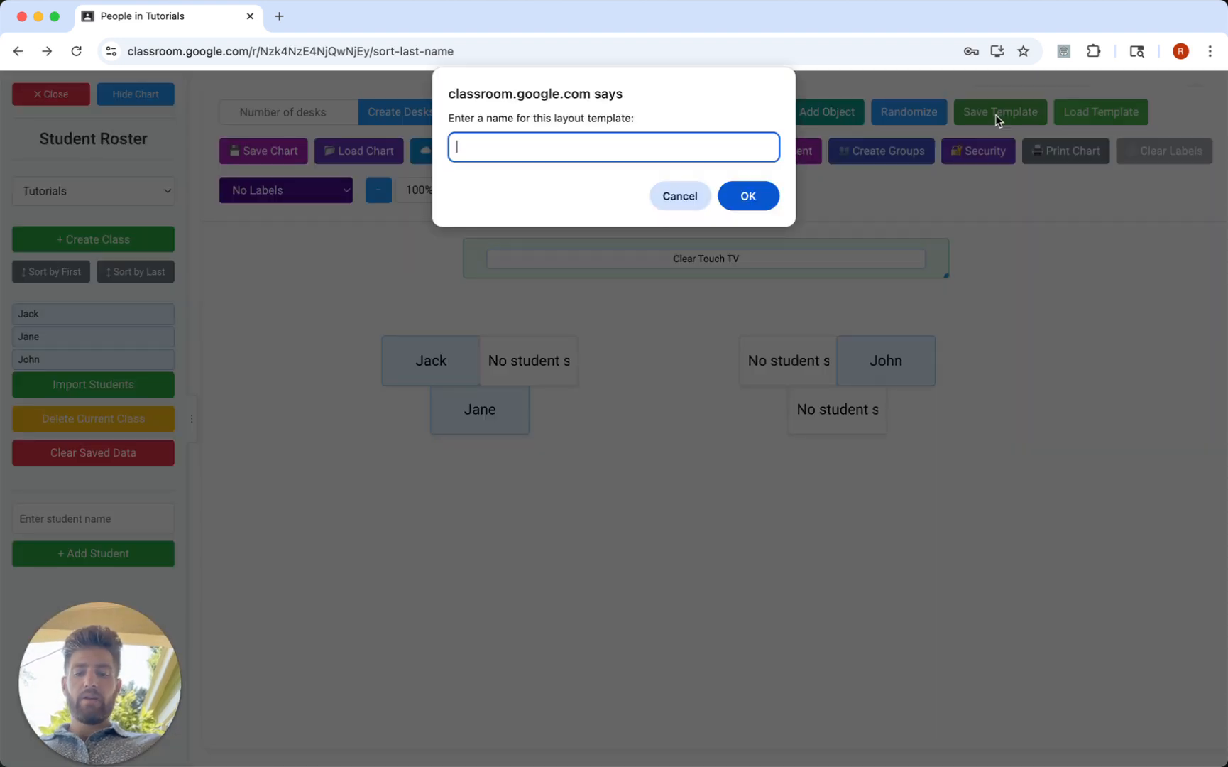
text(Template 1)
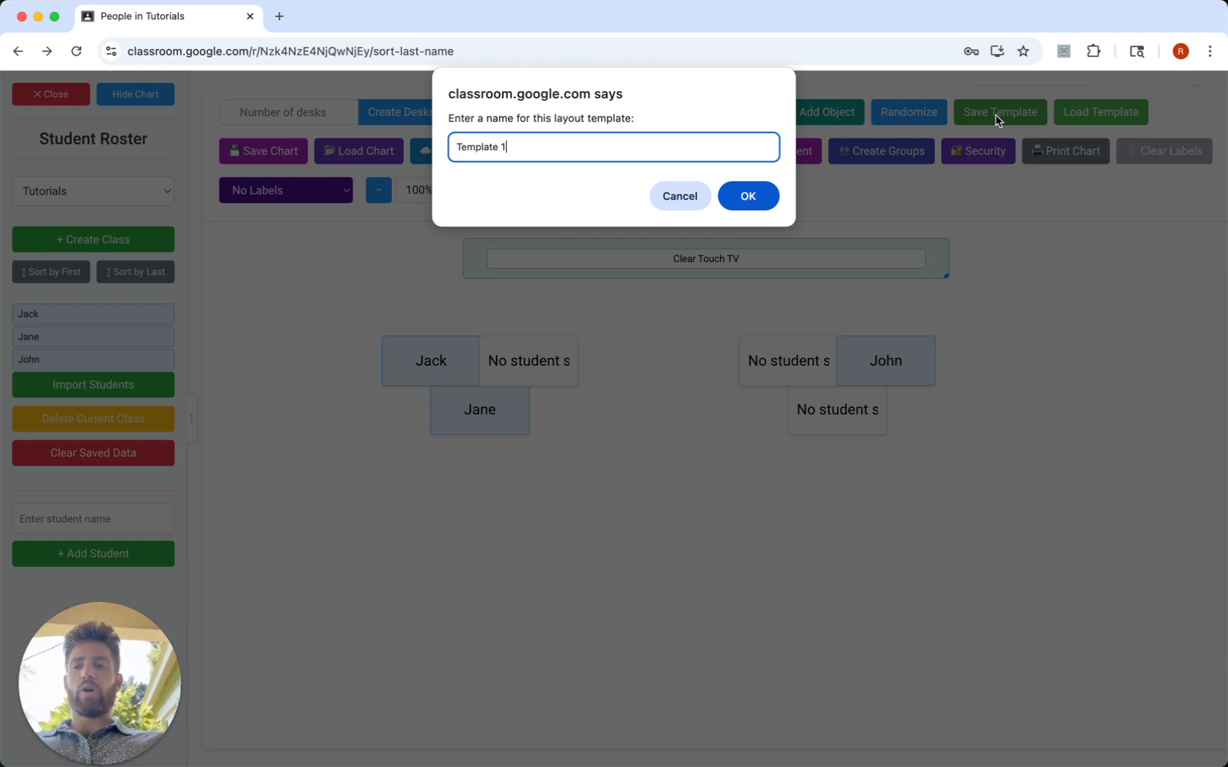
click(738, 197)
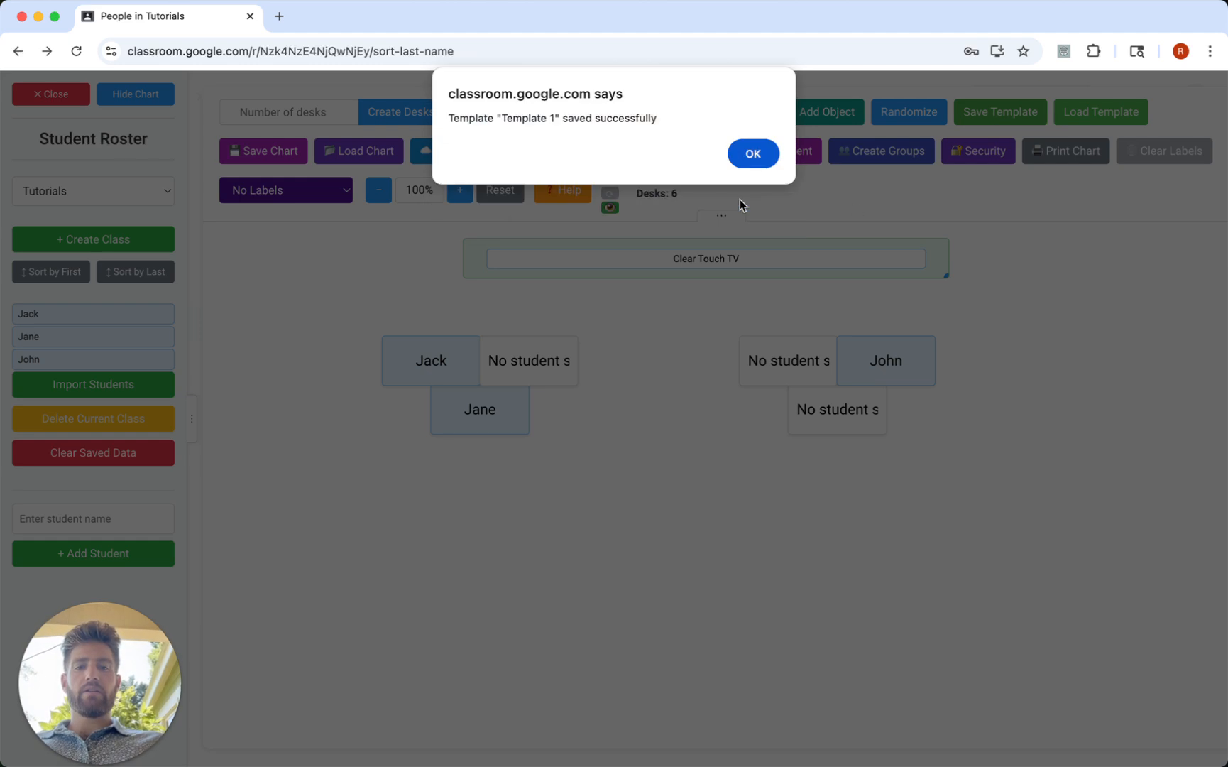
click(753, 153)
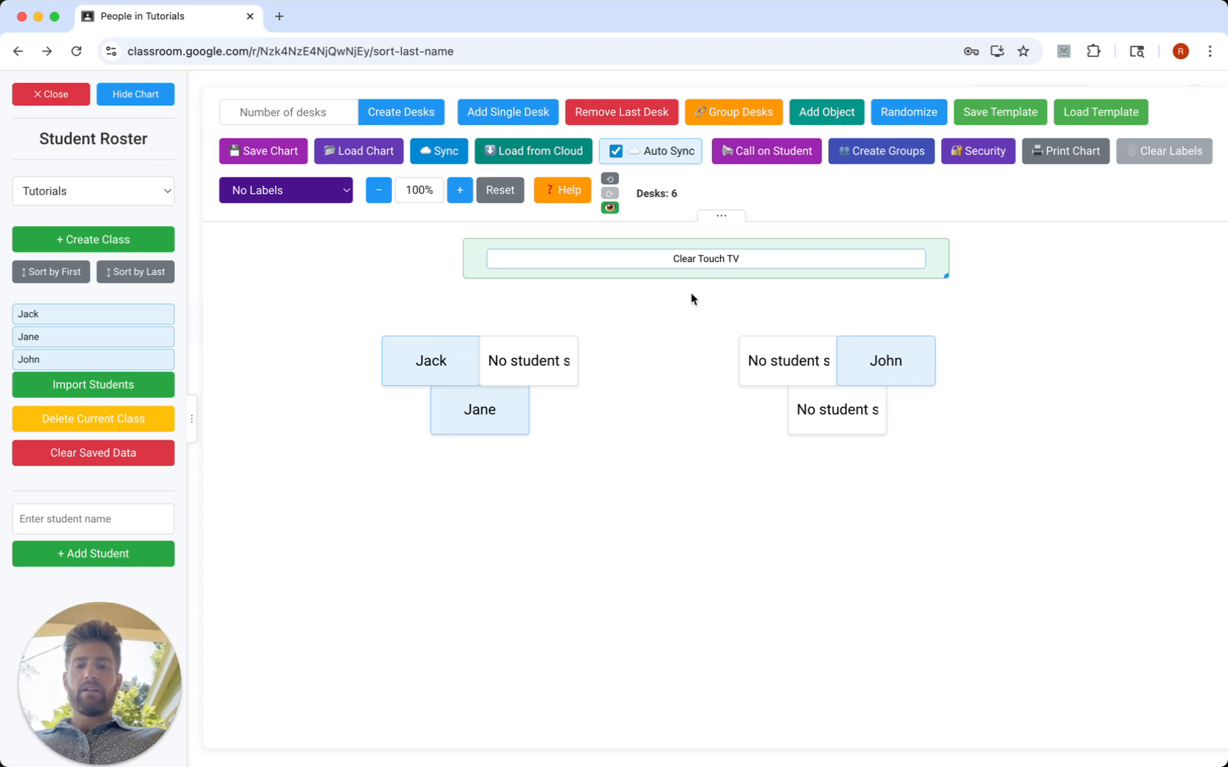
- Show the control icons again and delete all six desks and the Clear Touch TV object from the chart
click(610, 208)
click(470, 345)
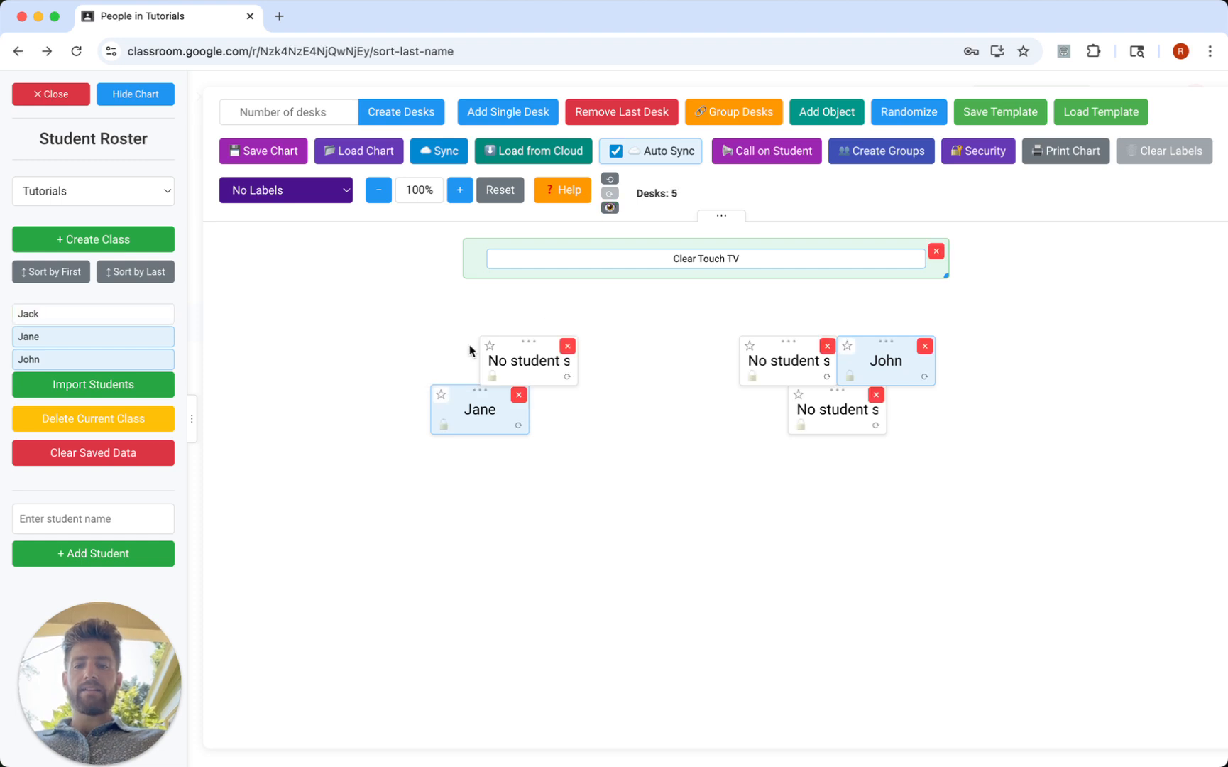
click(566, 346)
click(519, 395)
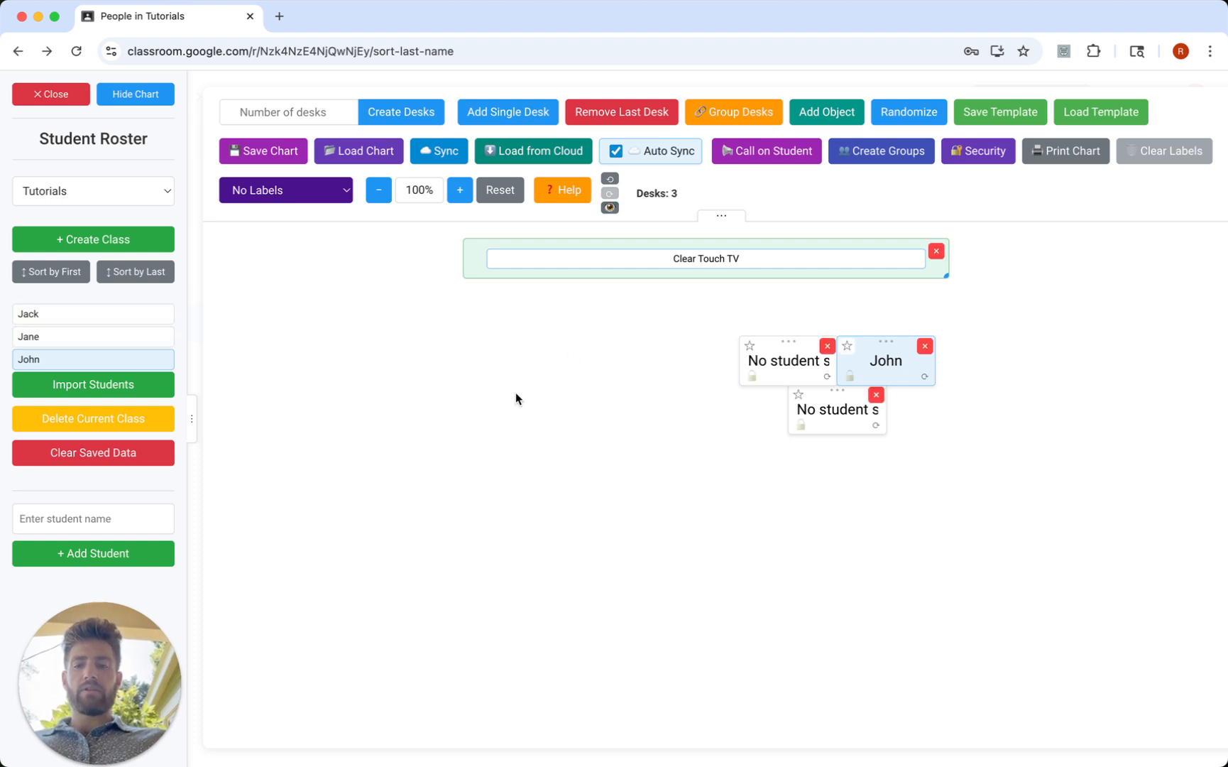
click(936, 252)
click(924, 346)
click(827, 346)
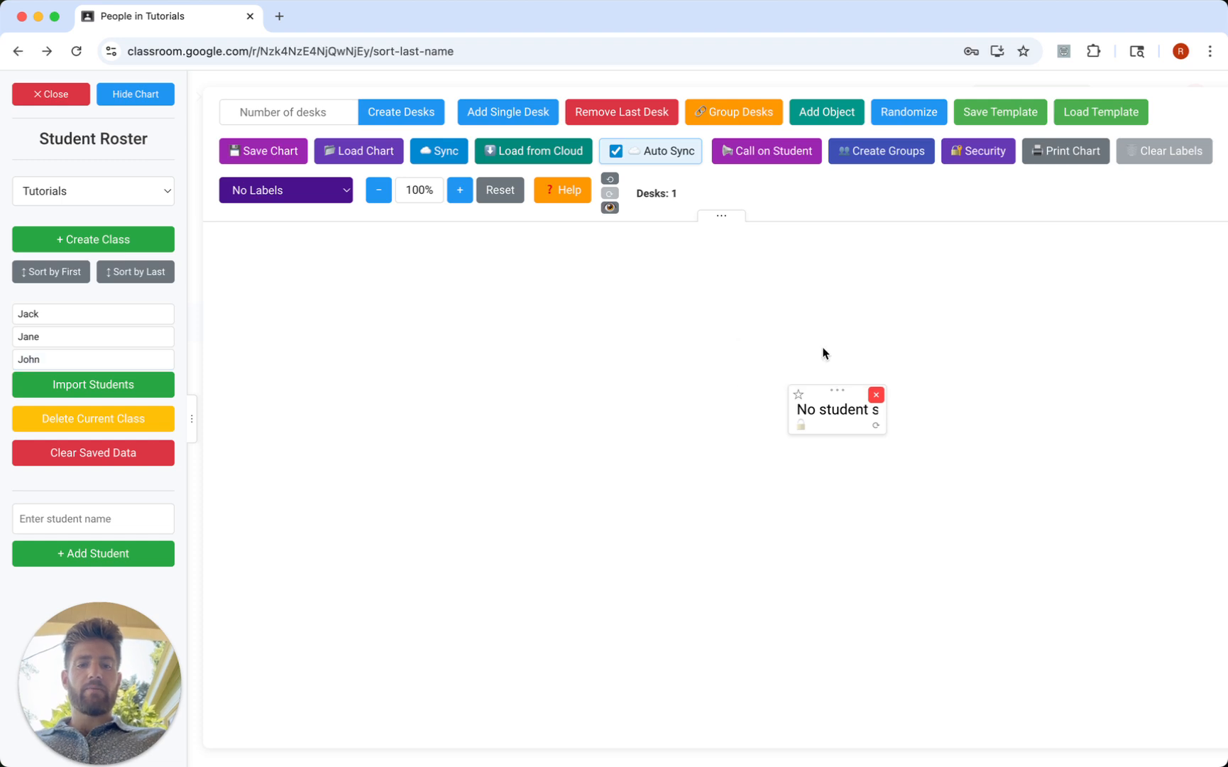
click(875, 395)
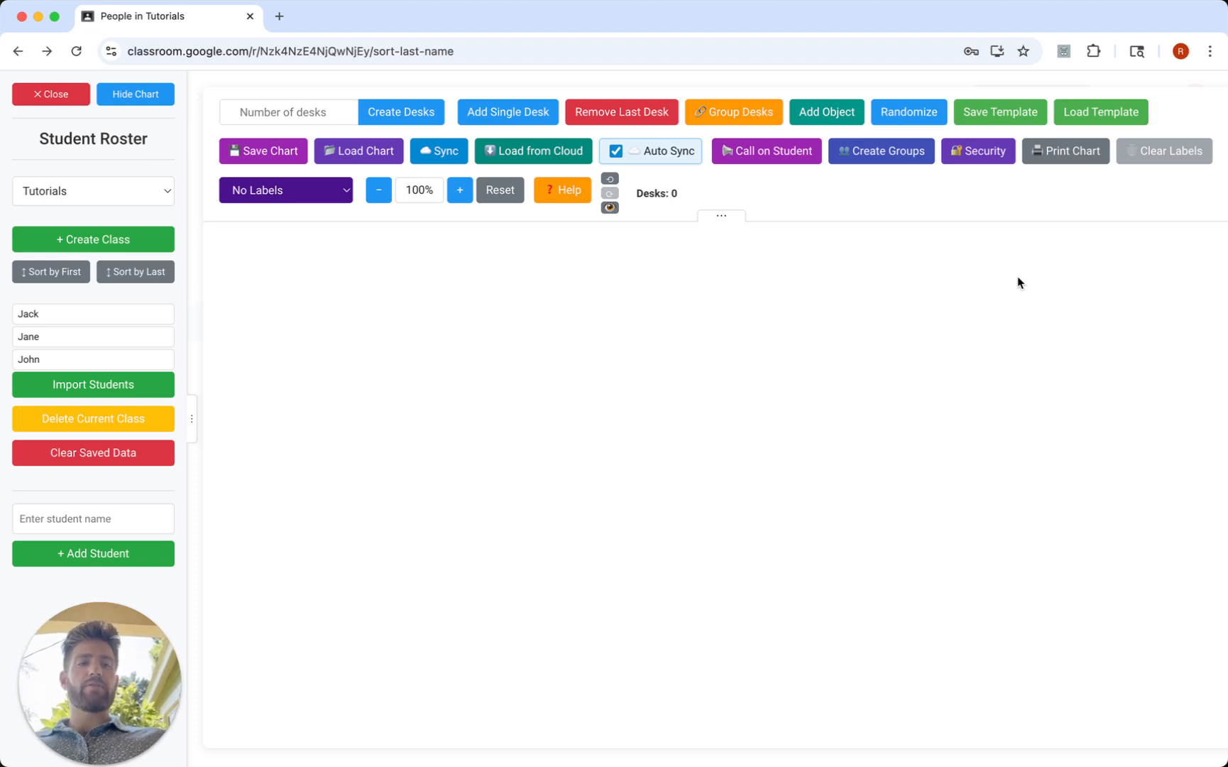
- Load the saved layout "Template 1" and randomly assign the roster students to its desks
click(1102, 119)
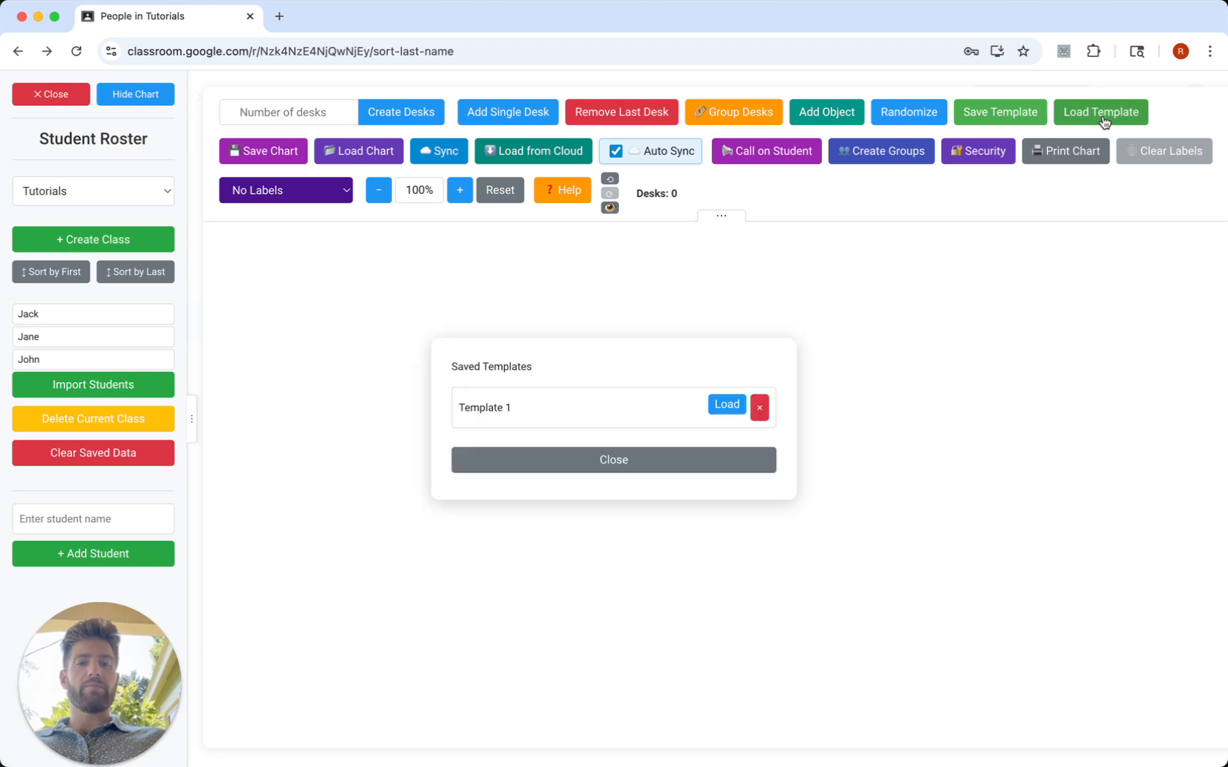
click(727, 404)
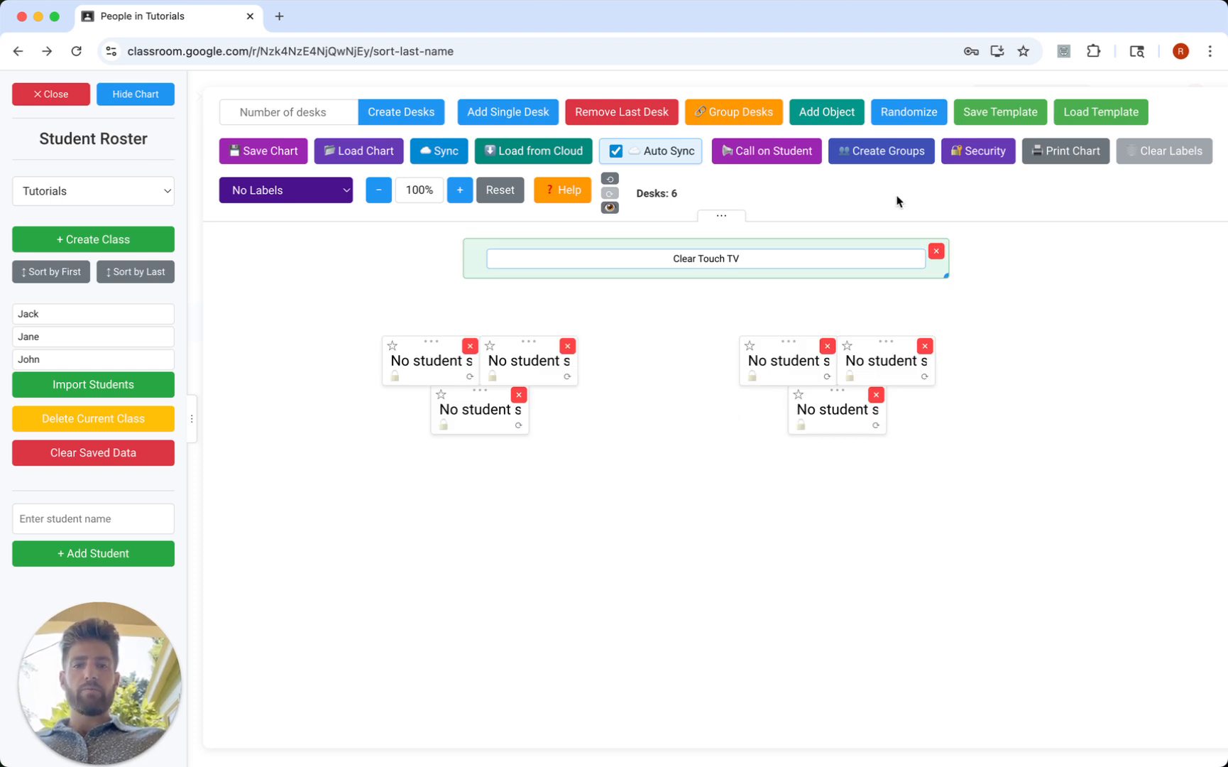
click(907, 113)
click(907, 114)
click(907, 114)
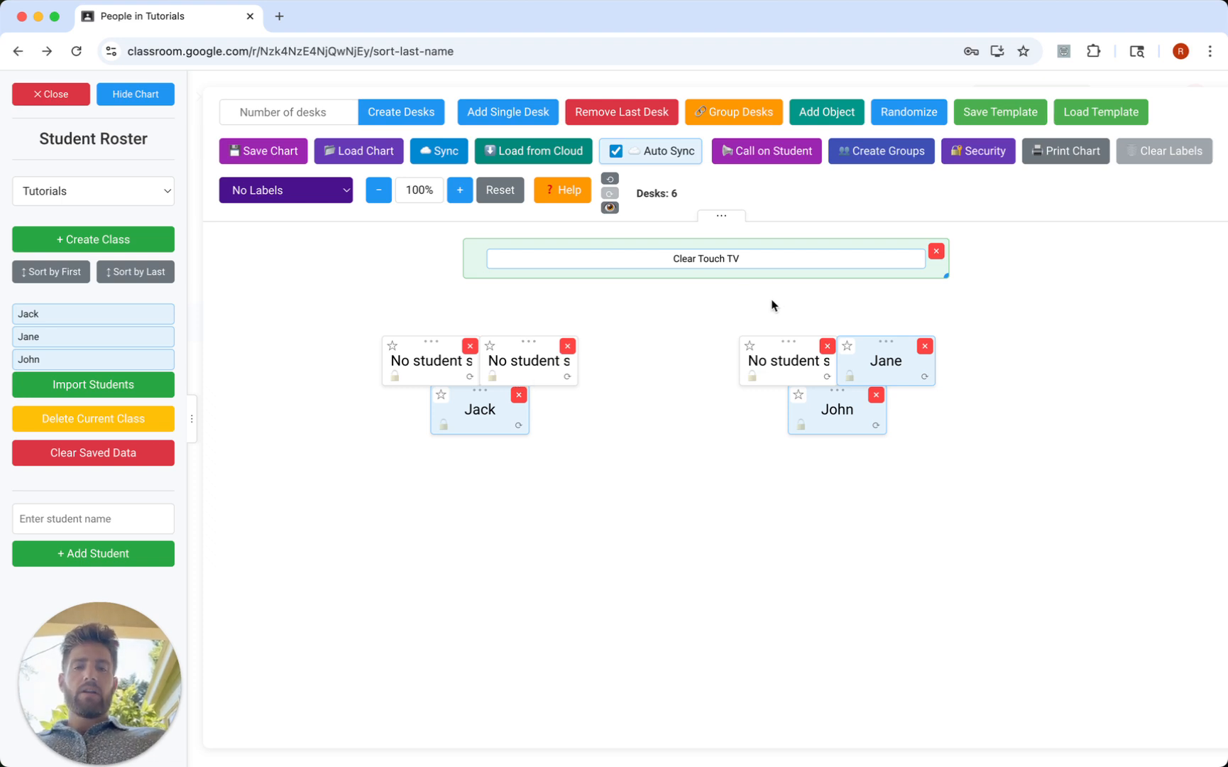
- Move the lower desk of the left group directly beneath that group's first desk
click(460, 190)
click(460, 190)
click(460, 190)
click(460, 190)
click(460, 190)
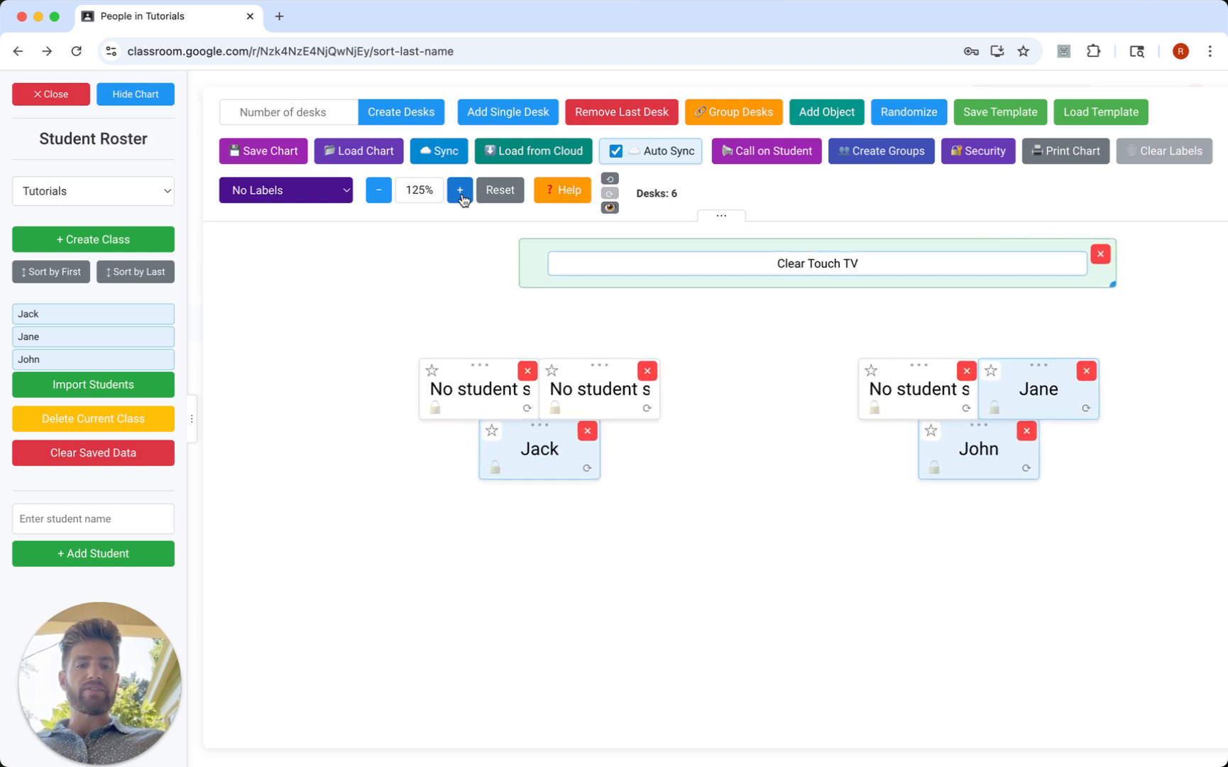
click(460, 190)
click(460, 190)
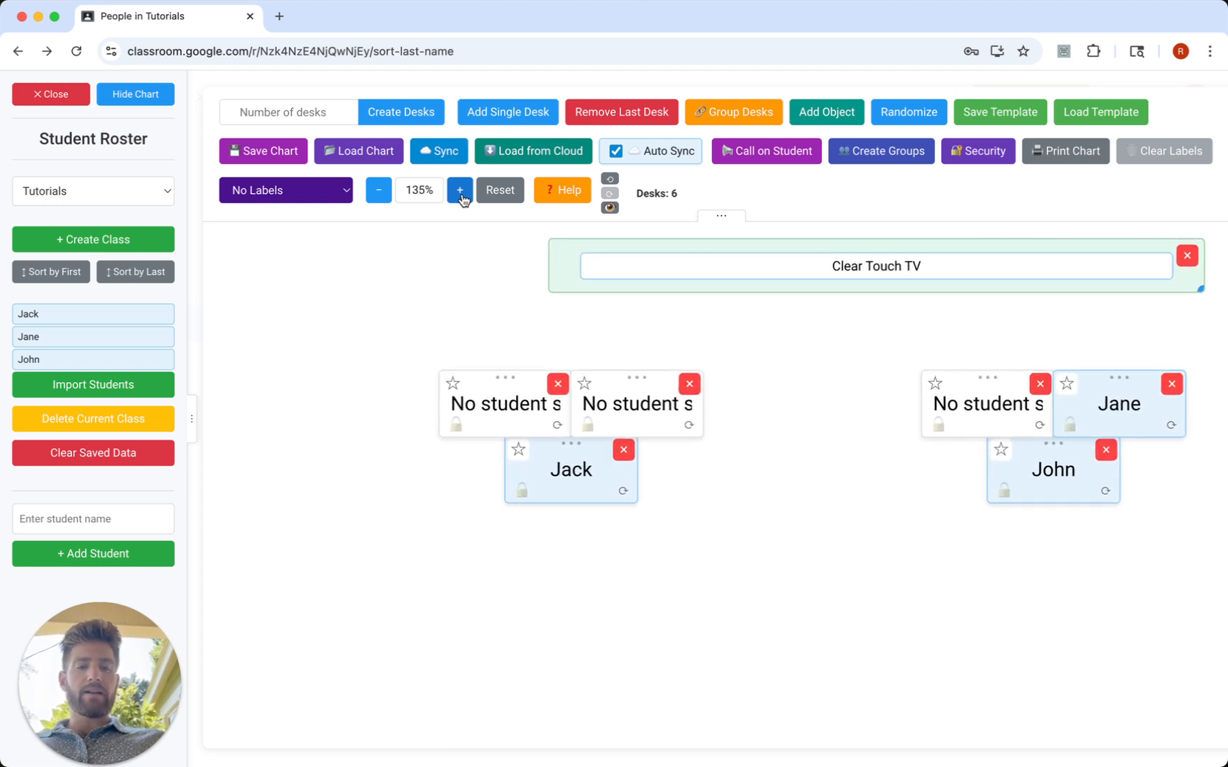
mouse_move(654, 381)
mouse_down()
mouse_move(701, 382)
mouse_move(658, 381)
mouse_up()
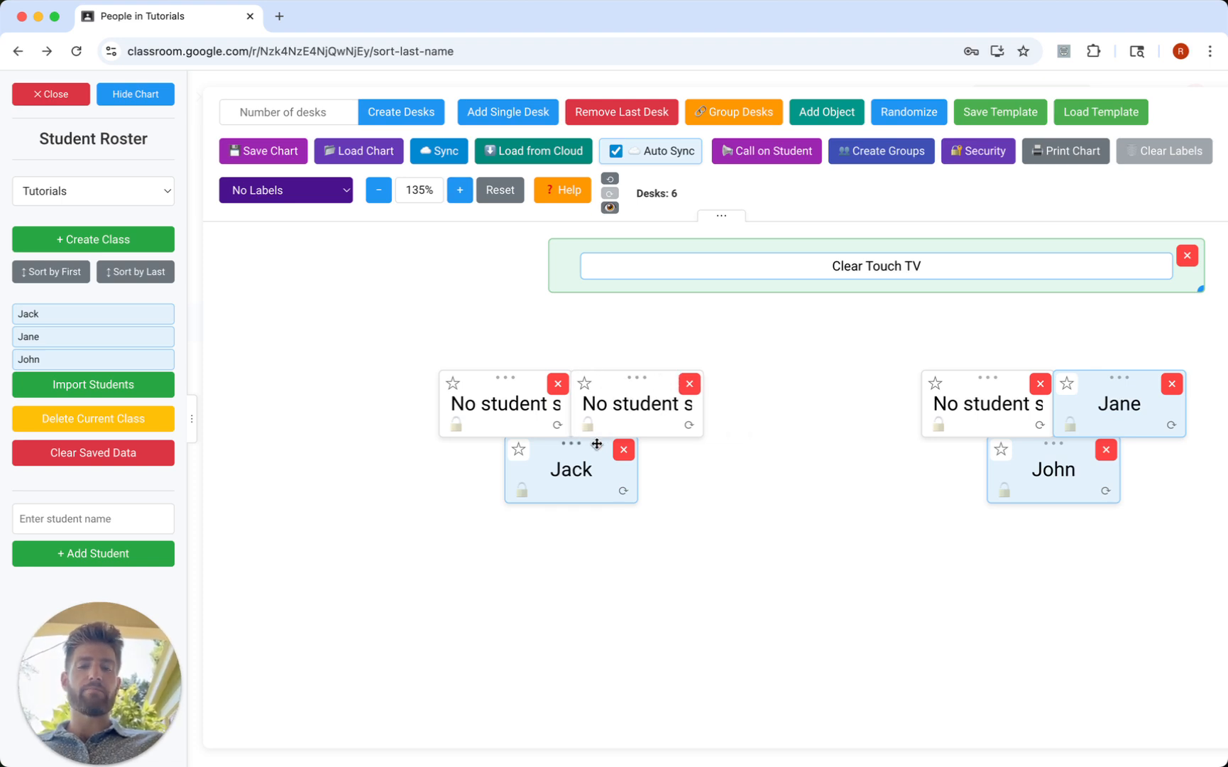
drag(589, 445, 517, 445)
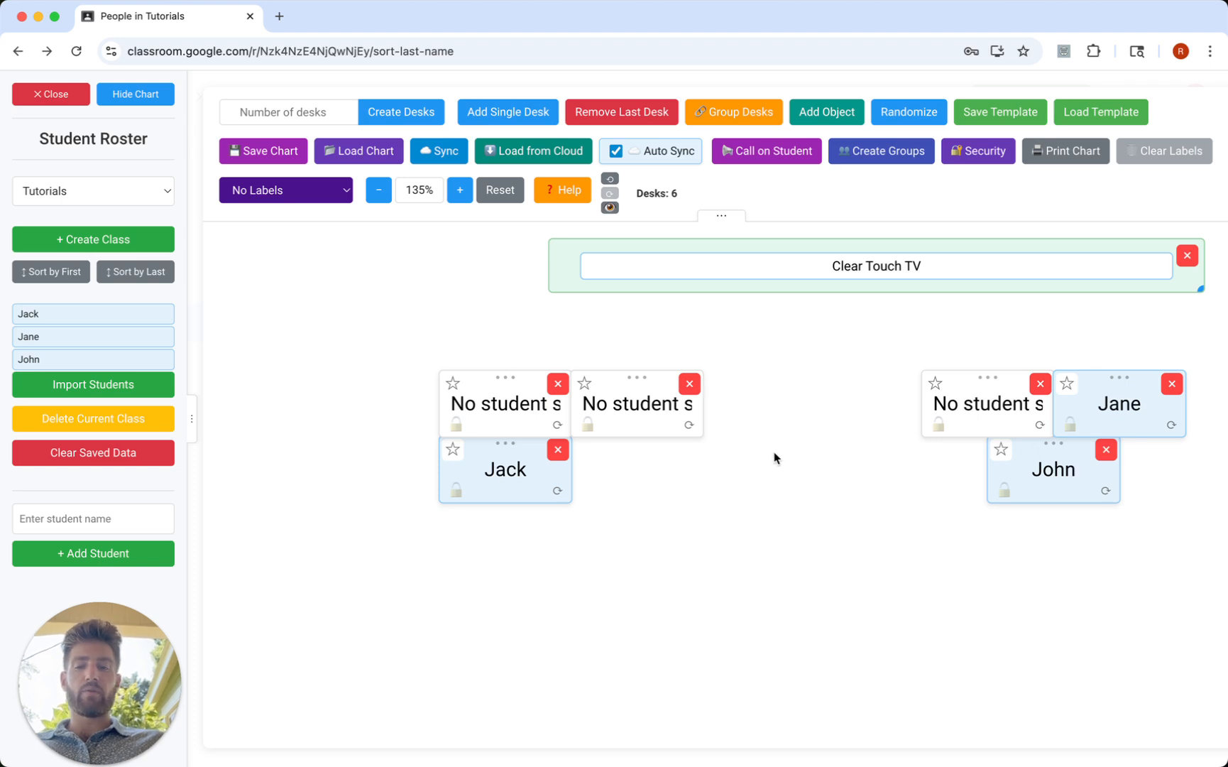
- Examine the seating chart enlarged to 165% and return it to 100%
click(463, 195)
click(463, 194)
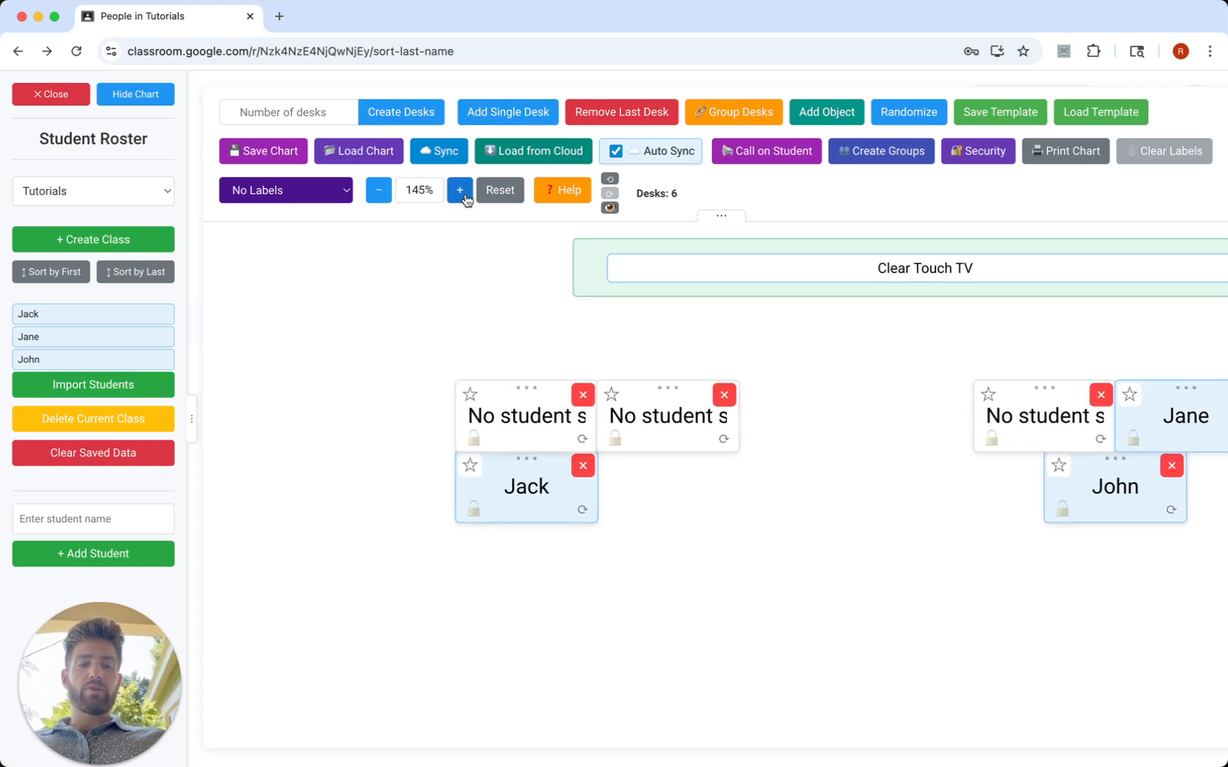
click(462, 195)
click(463, 195)
click(462, 195)
click(463, 194)
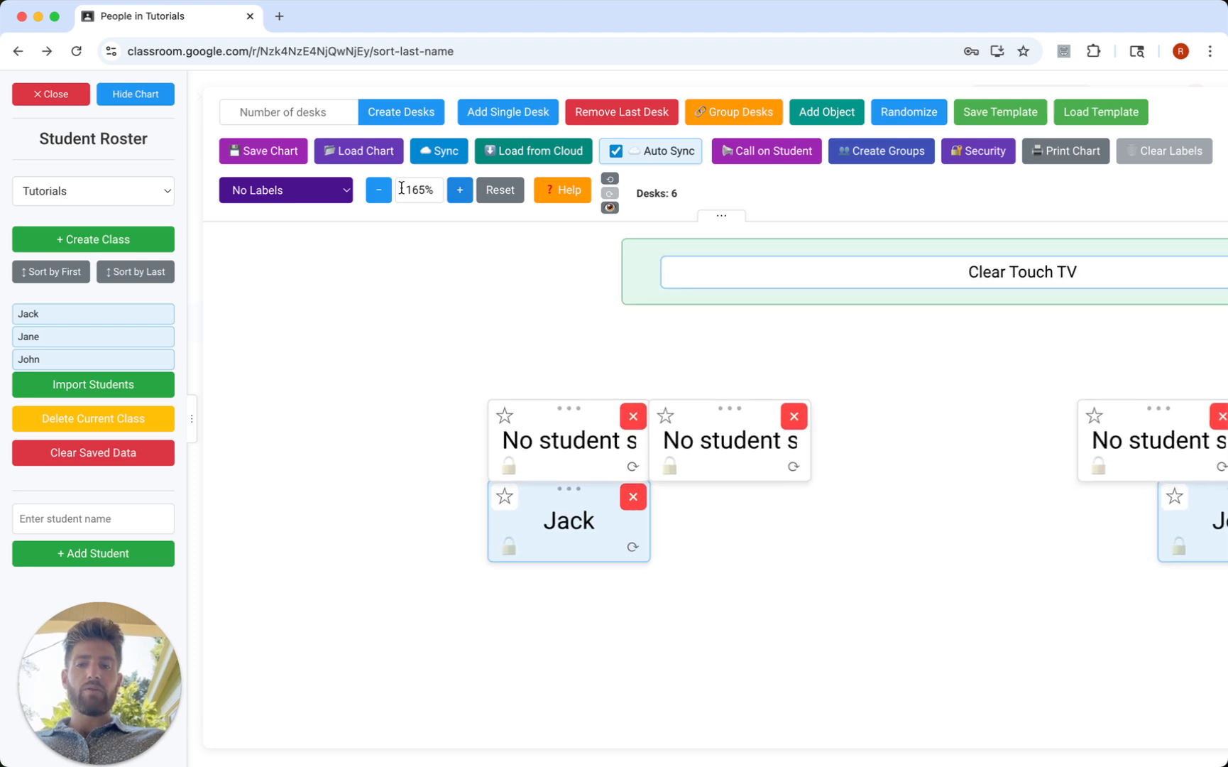
click(380, 193)
click(379, 193)
click(380, 193)
click(380, 193)
click(379, 193)
click(380, 193)
click(379, 193)
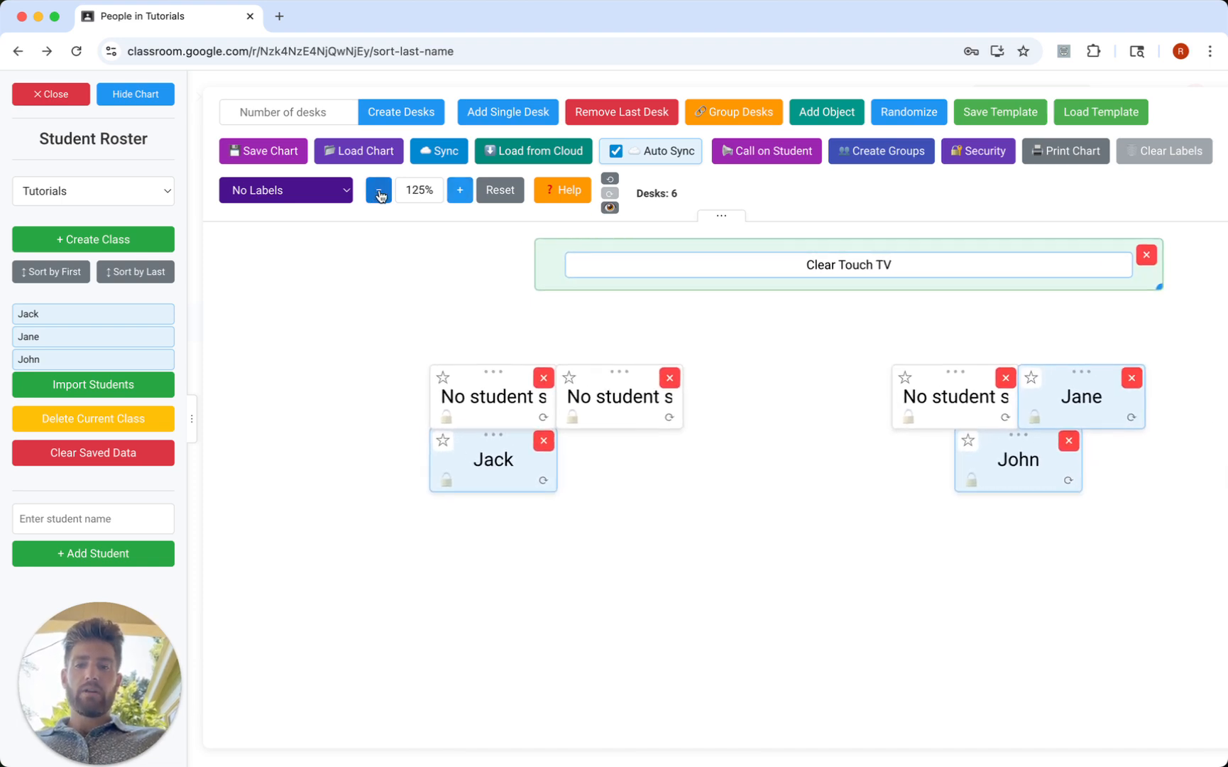
click(380, 193)
click(380, 193)
click(379, 193)
click(380, 193)
click(380, 193)
click(380, 193)
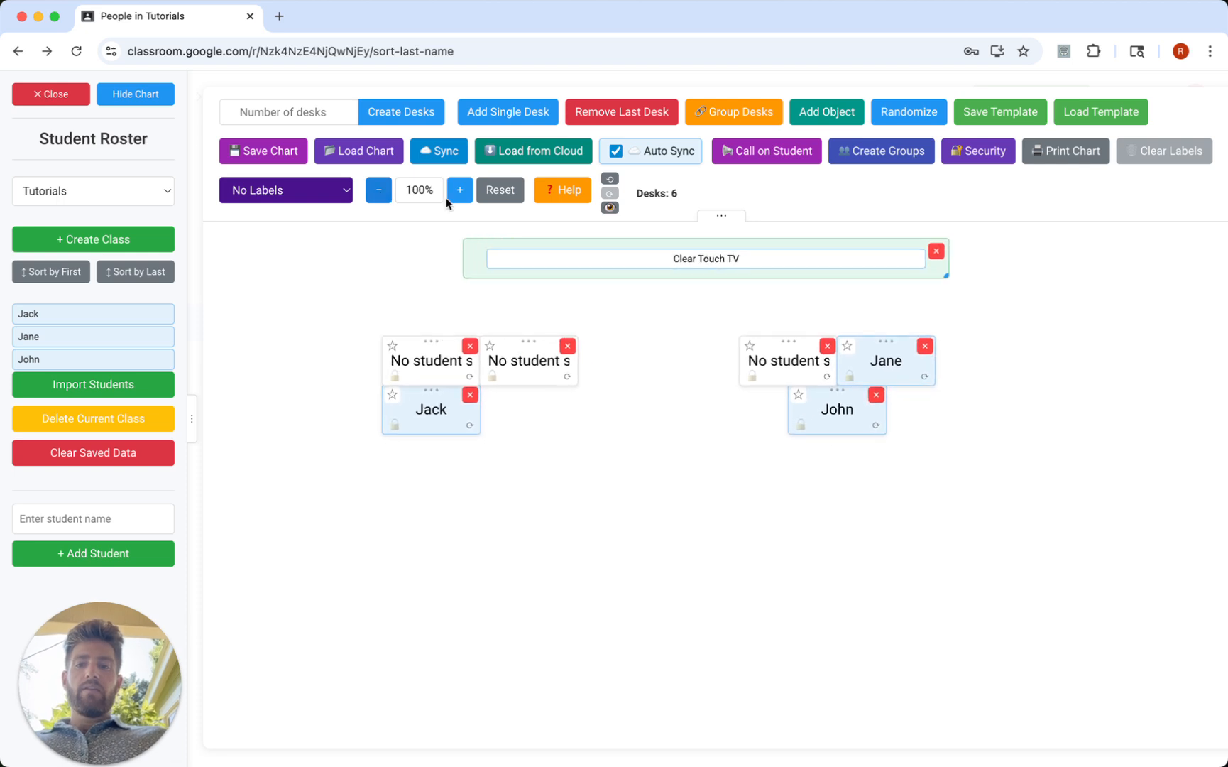
- Collapse the chart toolbar and the student roster sidebar, and expand both again
click(722, 217)
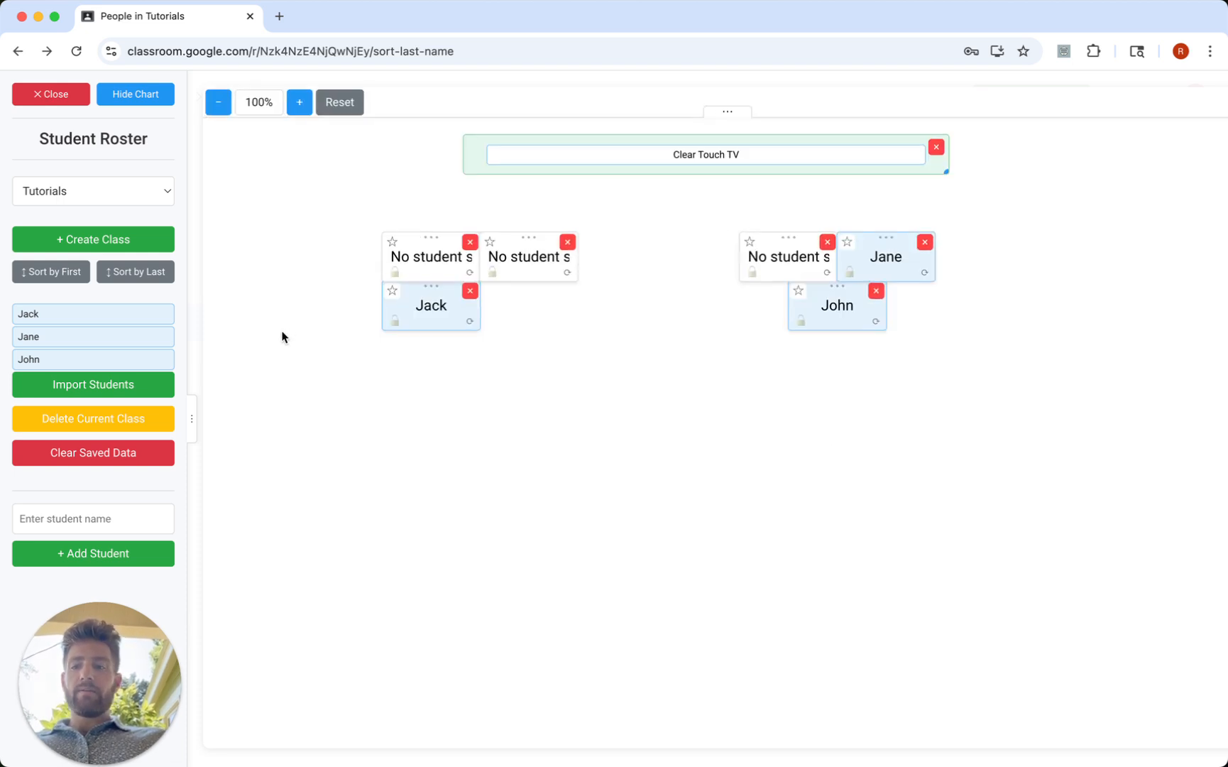
click(194, 421)
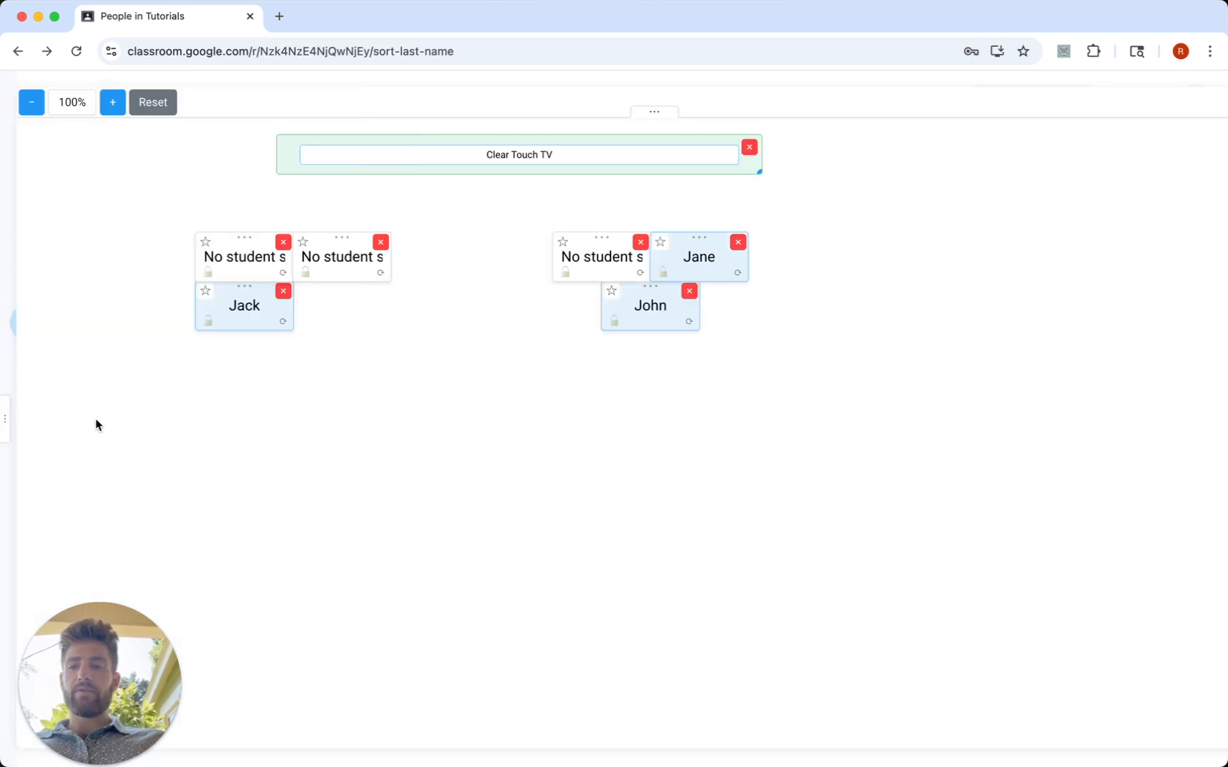
click(10, 426)
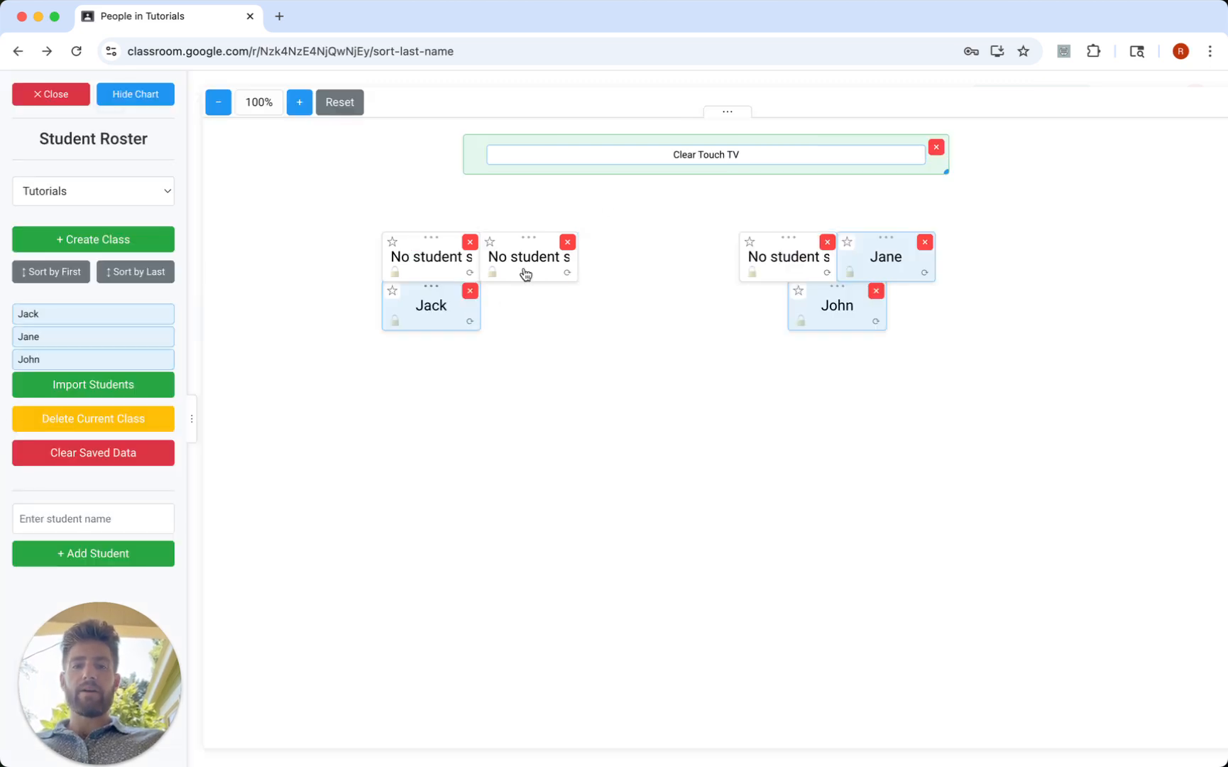
click(728, 114)
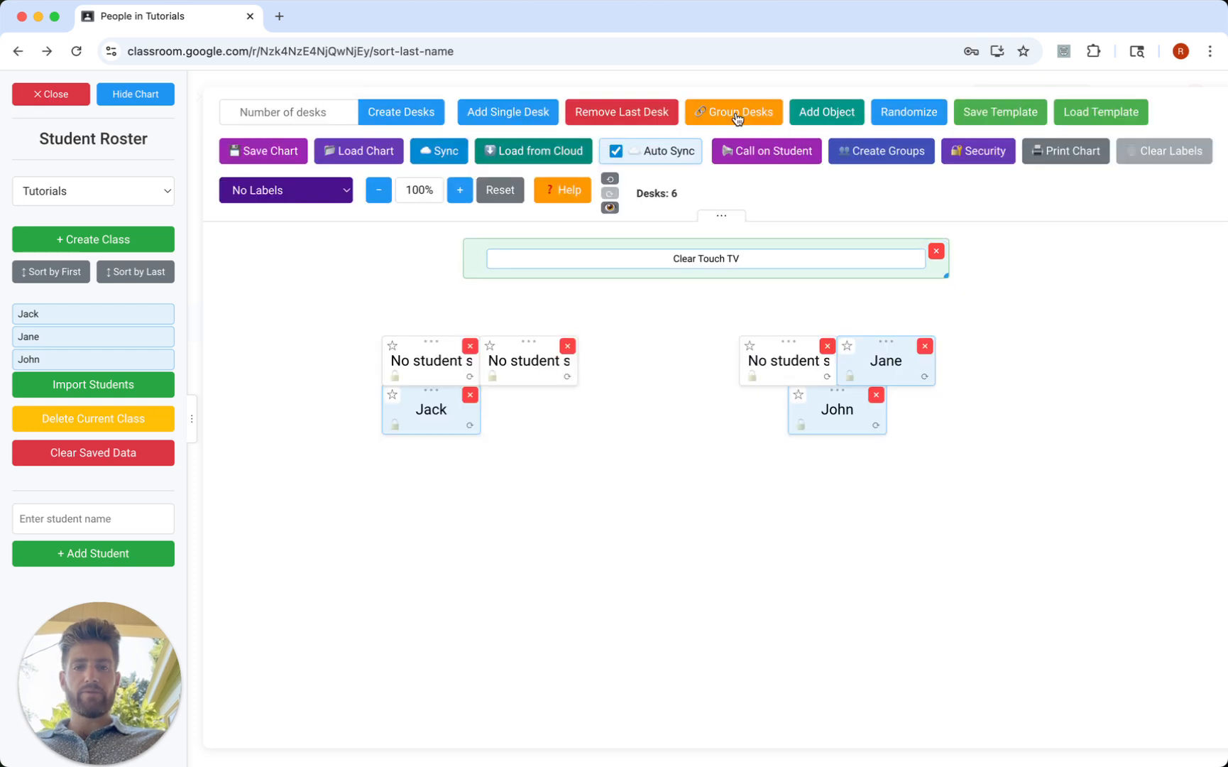